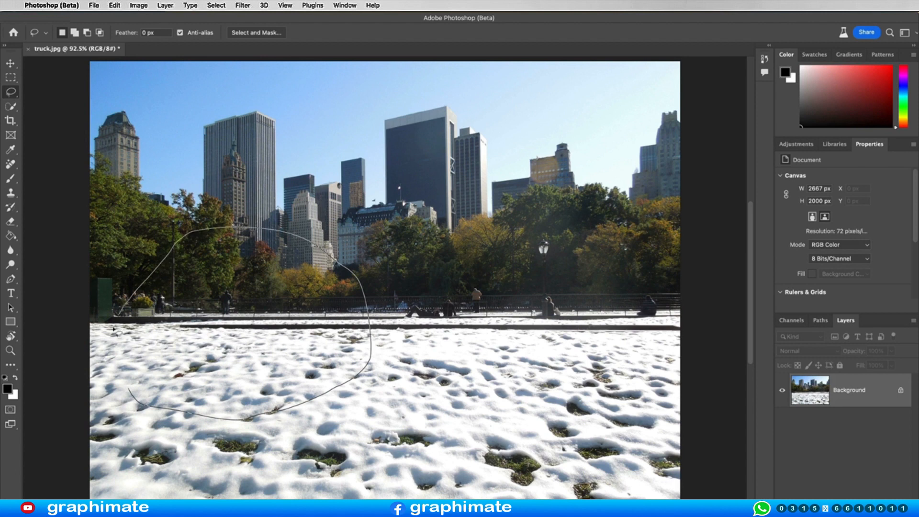
- Fill a freehand area on the park's left with "1950s style, green rusty pickup truck, snow on top" using Generative Fill, keeping the first variation
left_click_drag(114, 330, 112, 363)
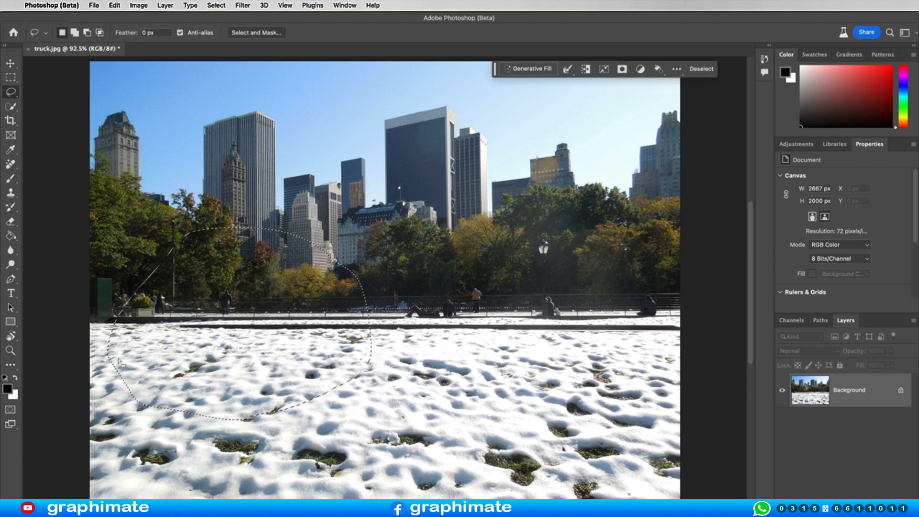
left_click(532, 68)
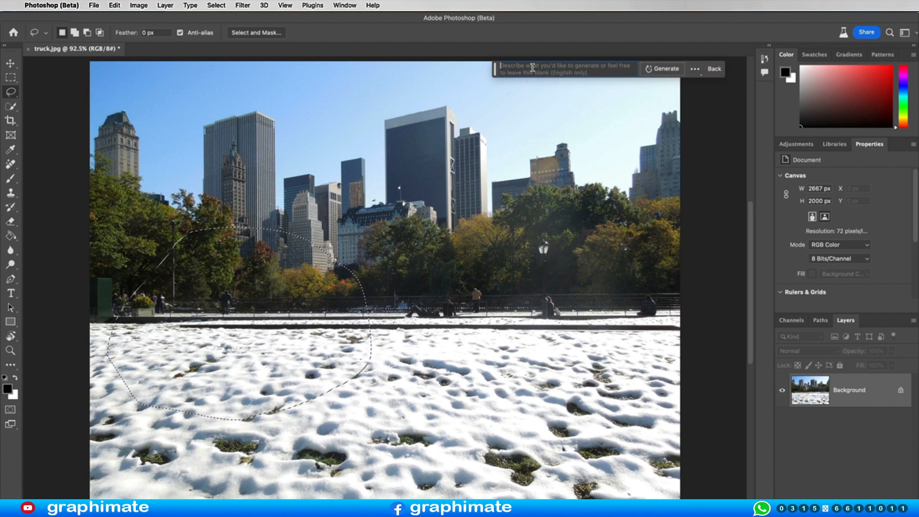
type("1950s style green rusty pickup truck, snow on top")
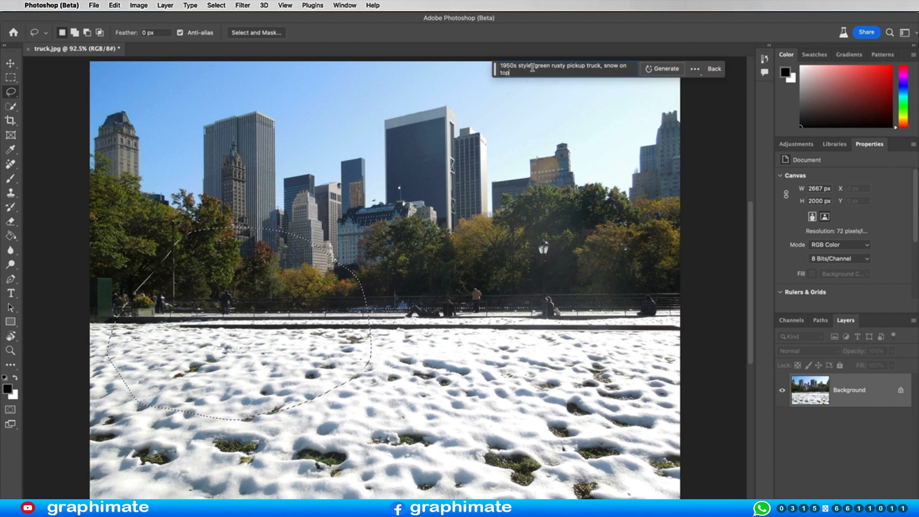
left_click(531, 68)
type(",")
left_click(659, 70)
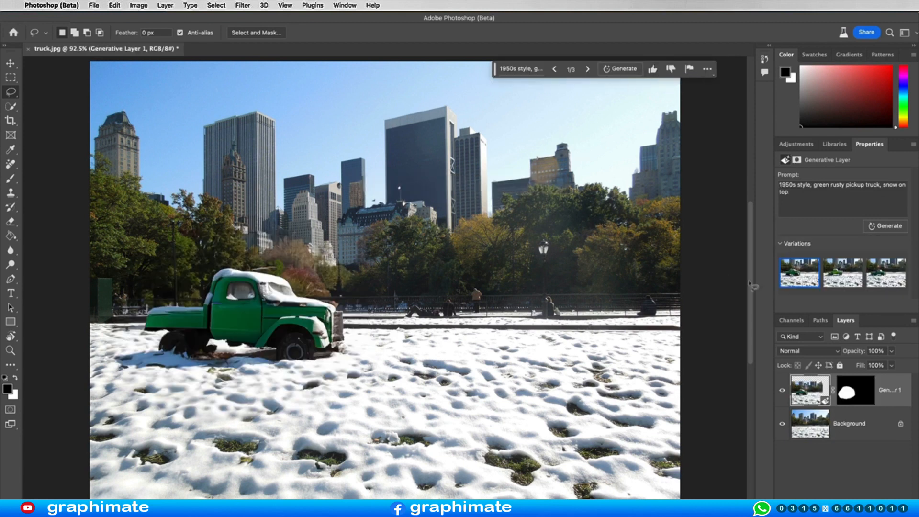
left_click(841, 276)
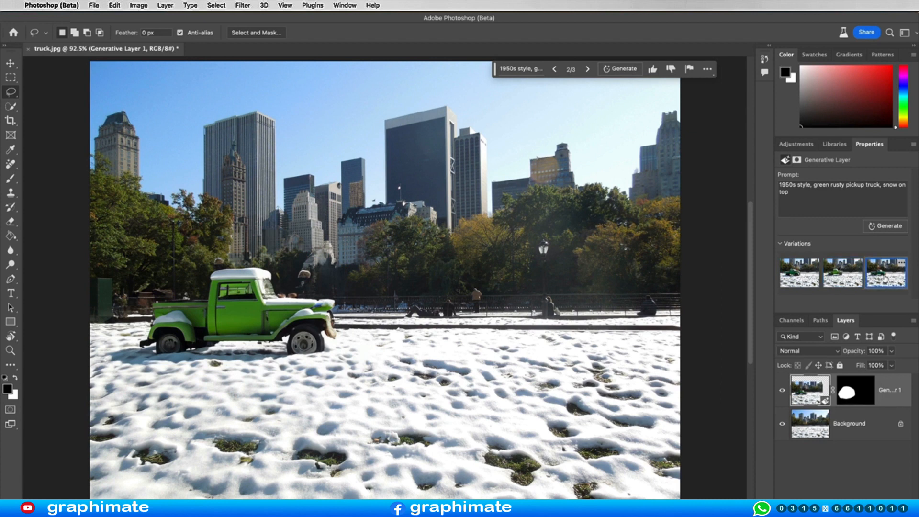
left_click(808, 280)
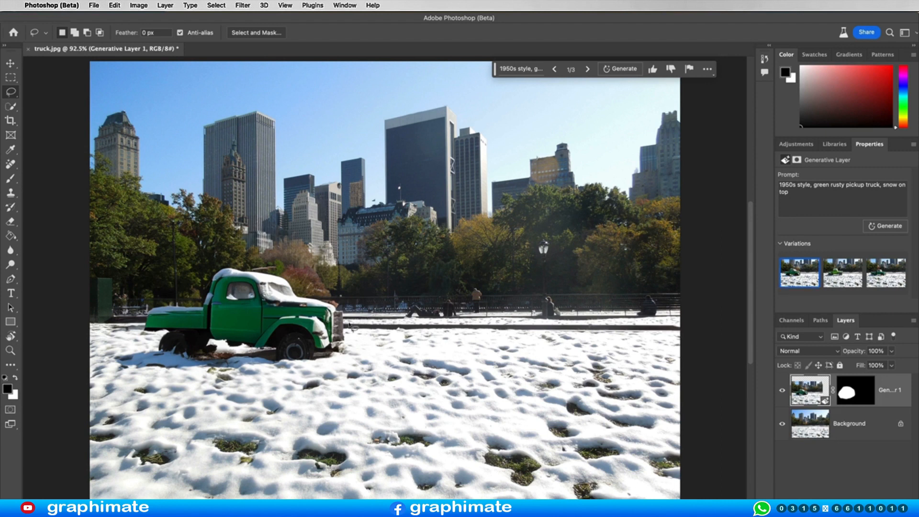
- Place a duplicate of the truck layer to the right of the original and briefly hide the Background layer to inspect both patches
left_click(10, 62)
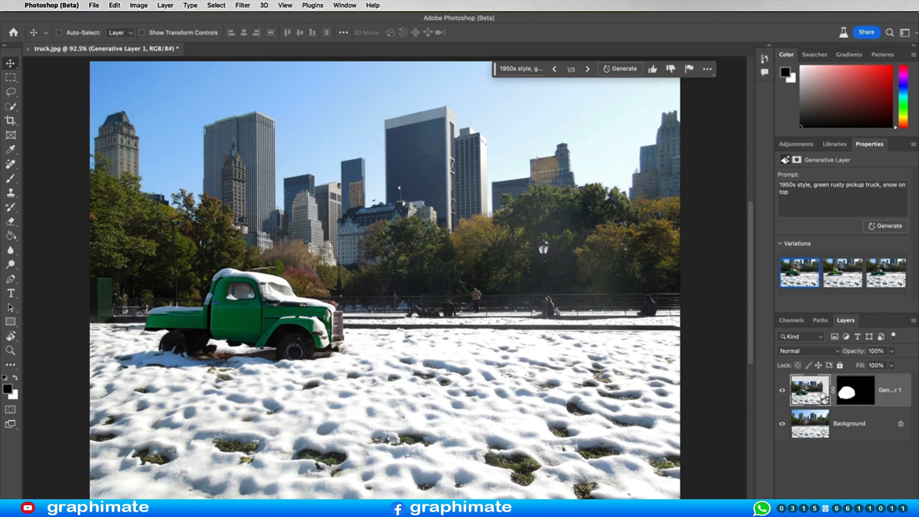
left_click_drag(260, 313, 538, 316)
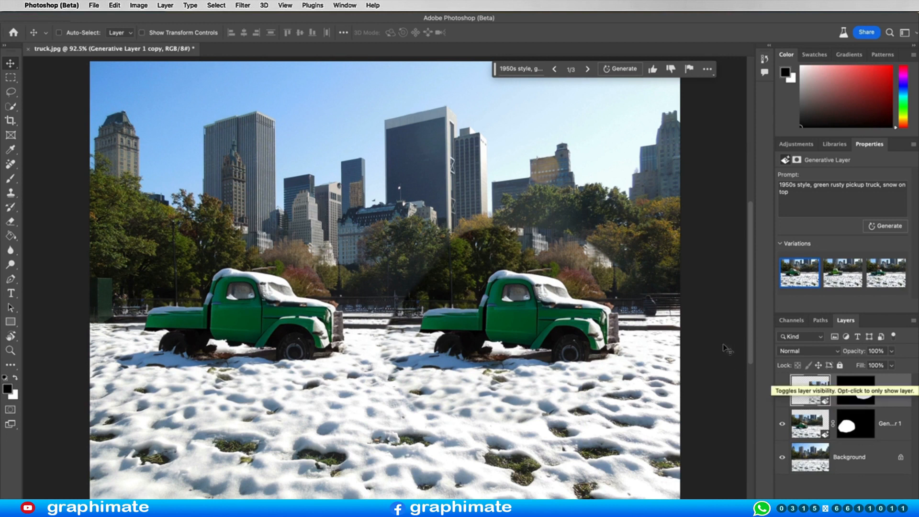
left_click(782, 457)
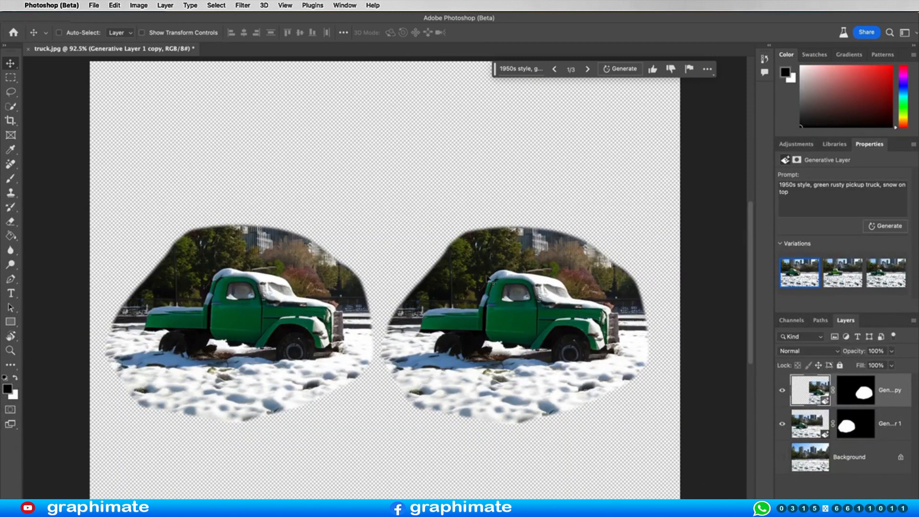
left_click(782, 457)
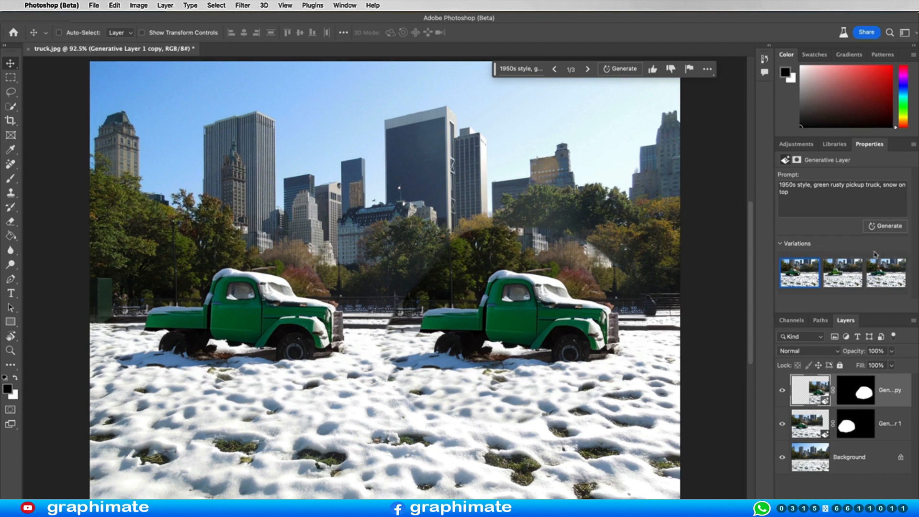
- Regenerate the copied truck with the same prompt, preview its second and third variations, and delete the copied layer
left_click(886, 228)
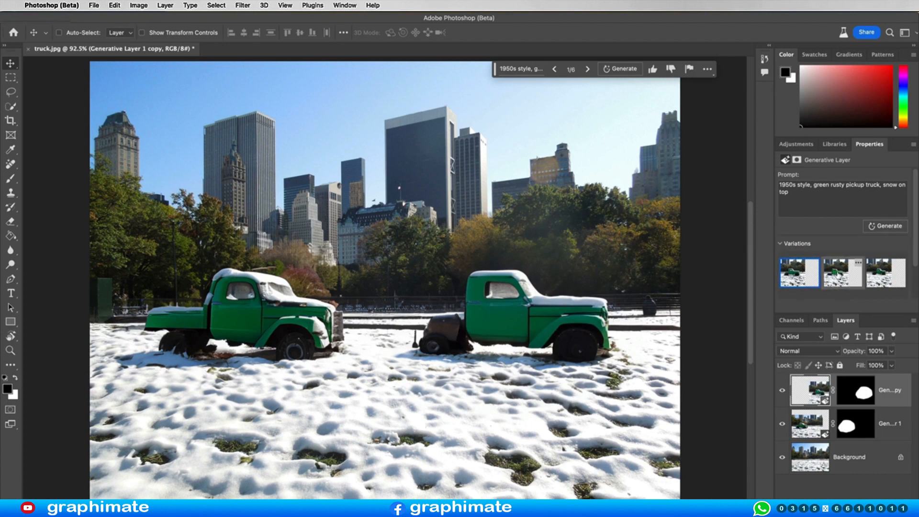
left_click(838, 276)
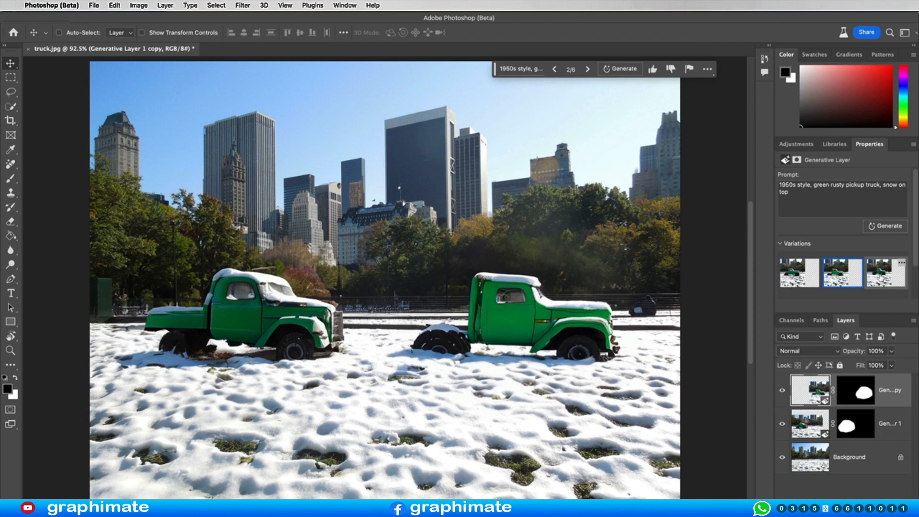
left_click(879, 278)
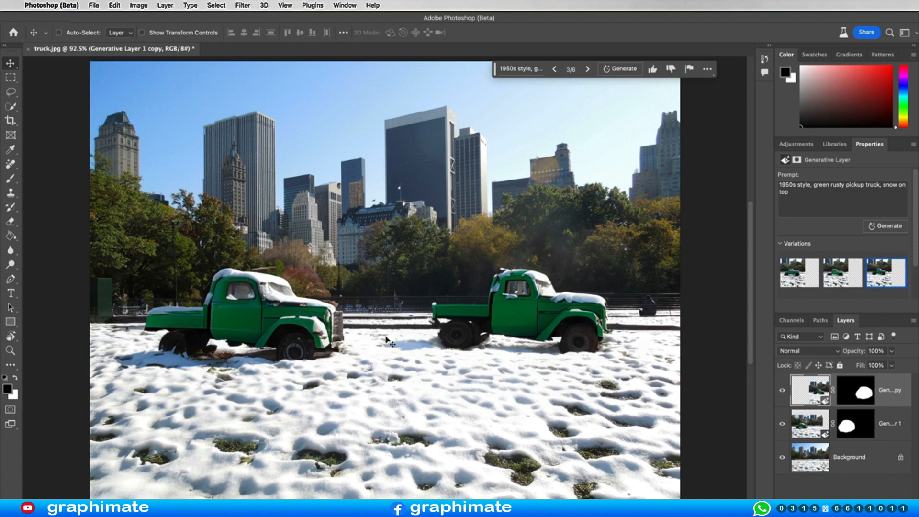
left_click_drag(810, 391, 899, 509)
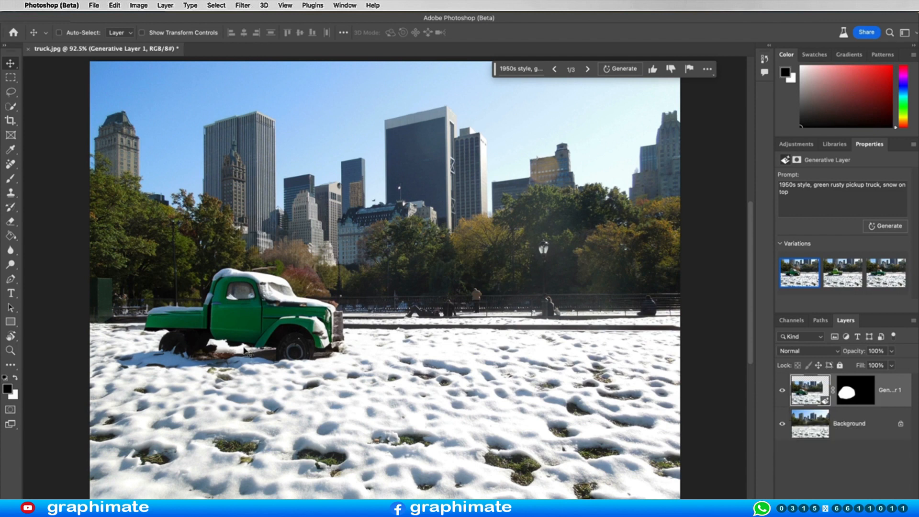
- Duplicate the truck to the right of the original and save a selection of the copied truck as a new channel named "truck"
left_click_drag(249, 316, 534, 320)
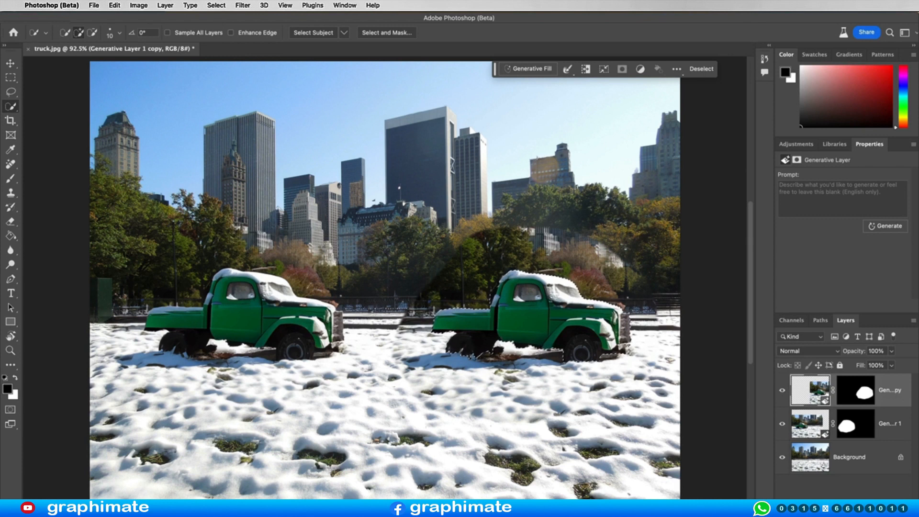
left_click(216, 5)
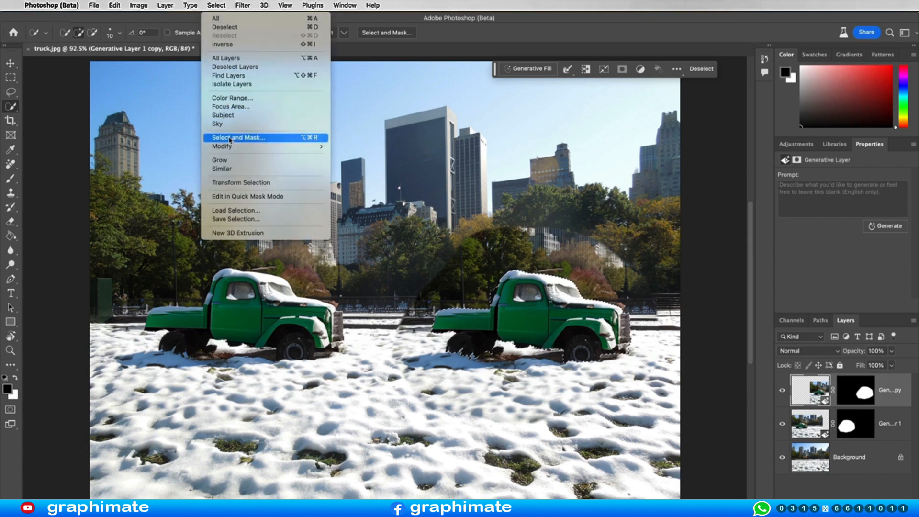
left_click(236, 219)
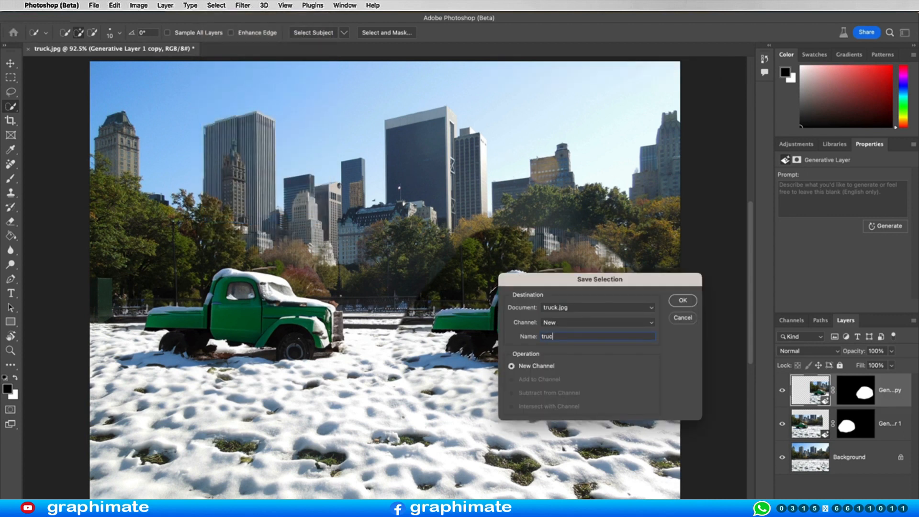
left_click(682, 301)
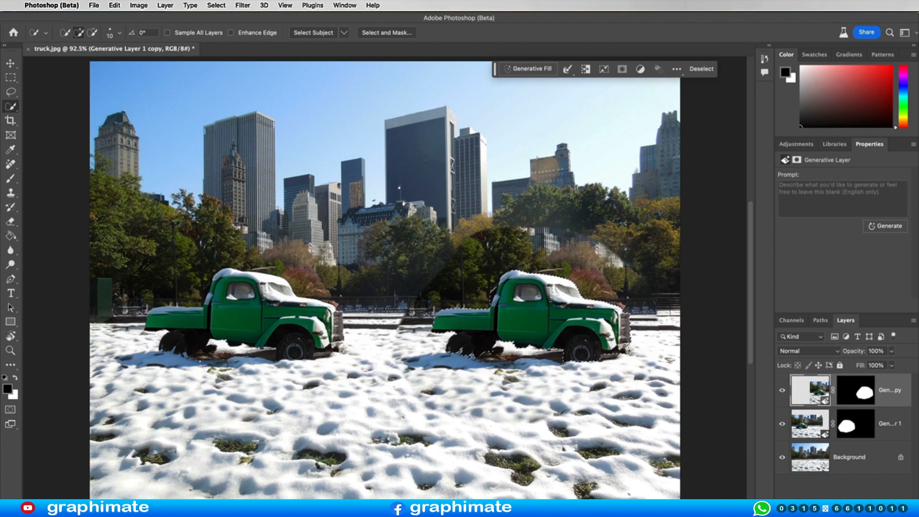
- Load the copied truck layer's mask as a selection and subtract the saved "truck" channel from it
left_click(11, 78)
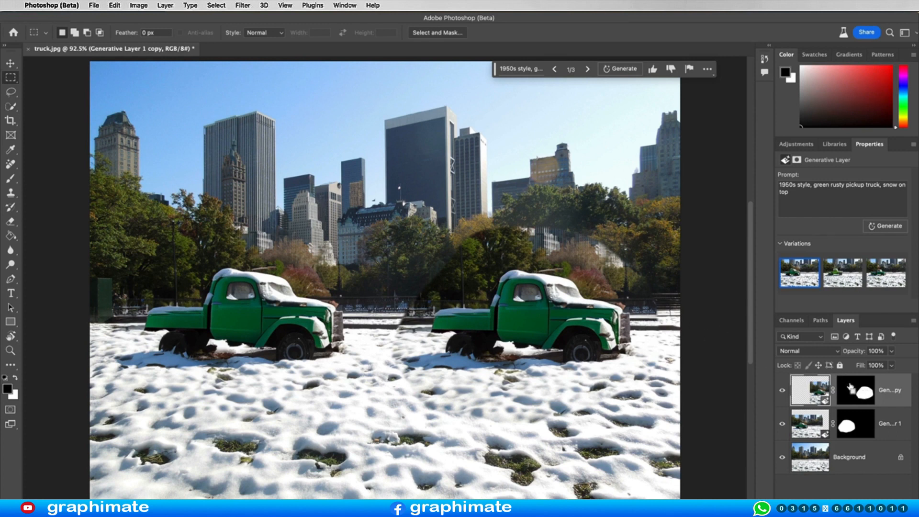
left_click(864, 394, "ctrl")
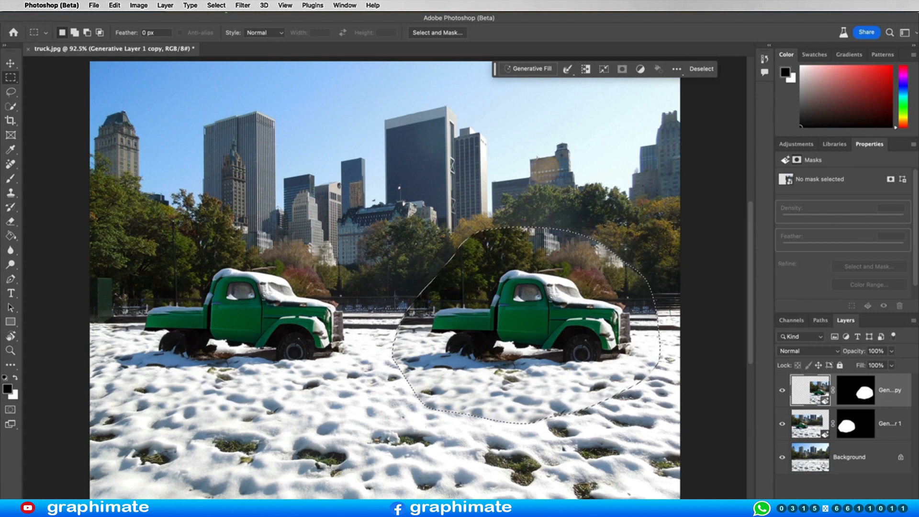
left_click(217, 5)
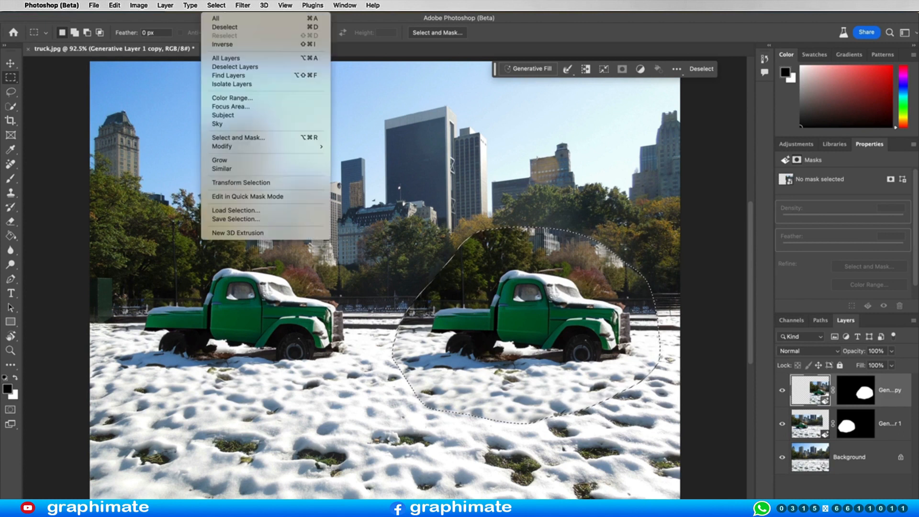
left_click(262, 213)
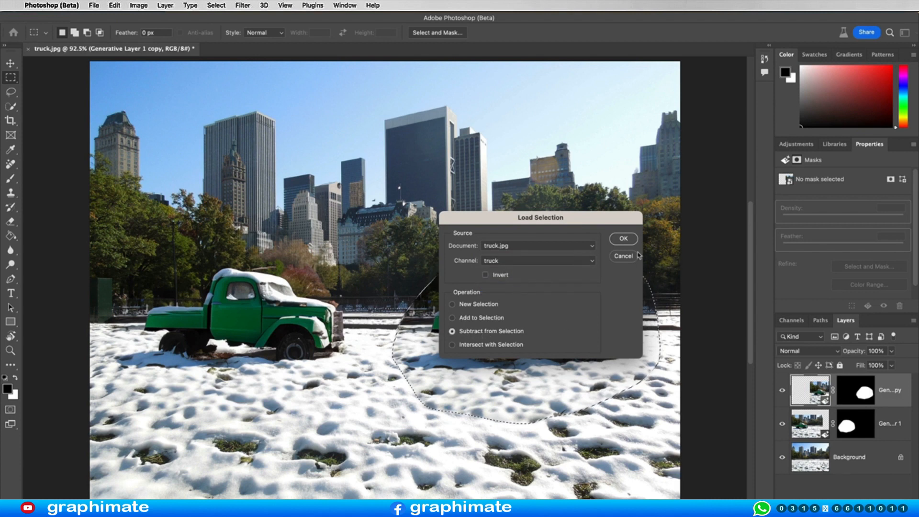
left_click(623, 238)
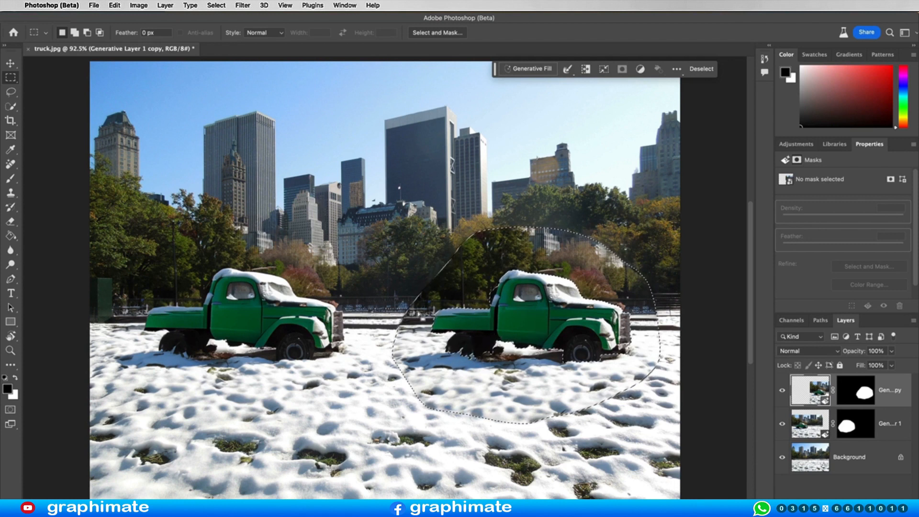
- Add the snow and lower wheel area beneath the copied truck to the selection with the Lasso tool
left_click(11, 94)
left_click(48, 94)
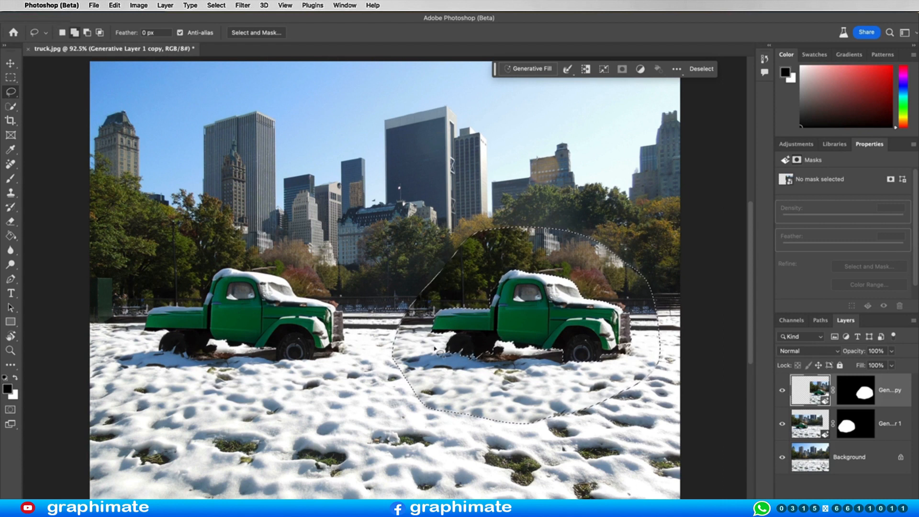
left_click_drag(429, 342, 437, 350)
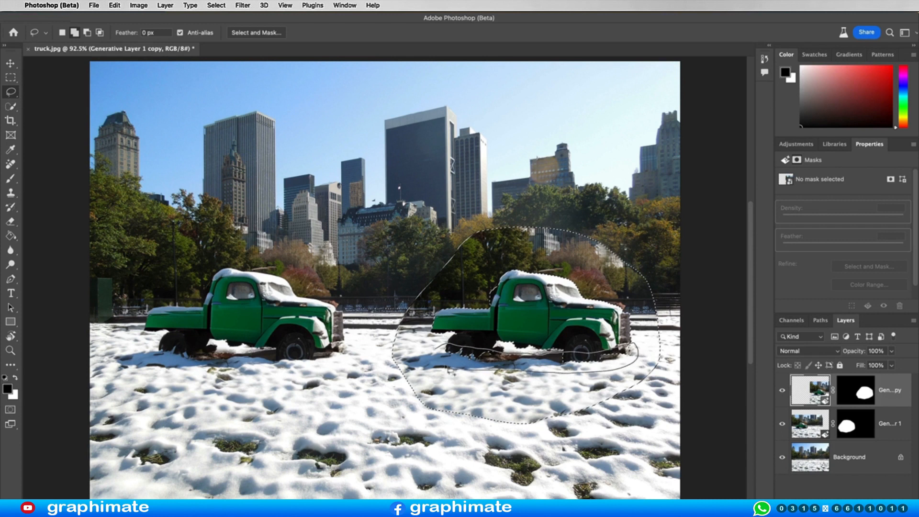
left_click_drag(434, 350, 436, 349)
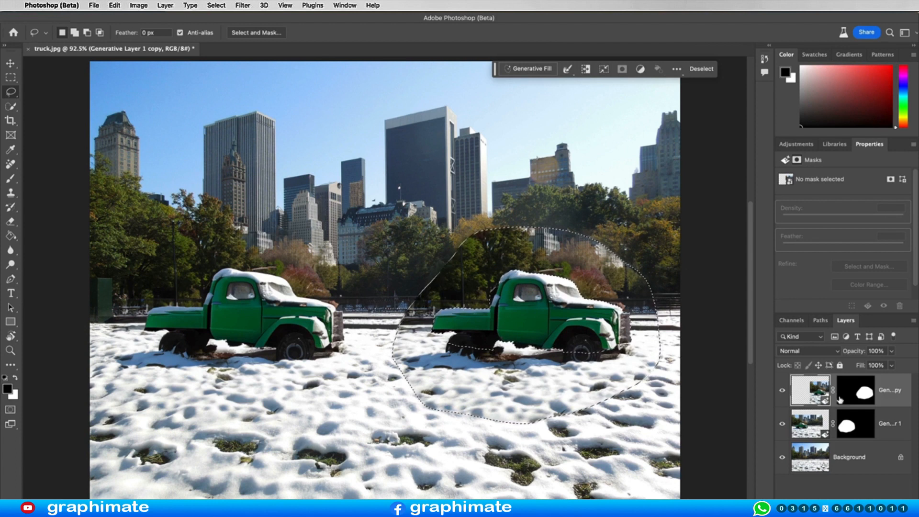
- Blend the copied truck's surroundings using Generative Fill with an empty prompt, and choose the second variation
left_click(818, 390)
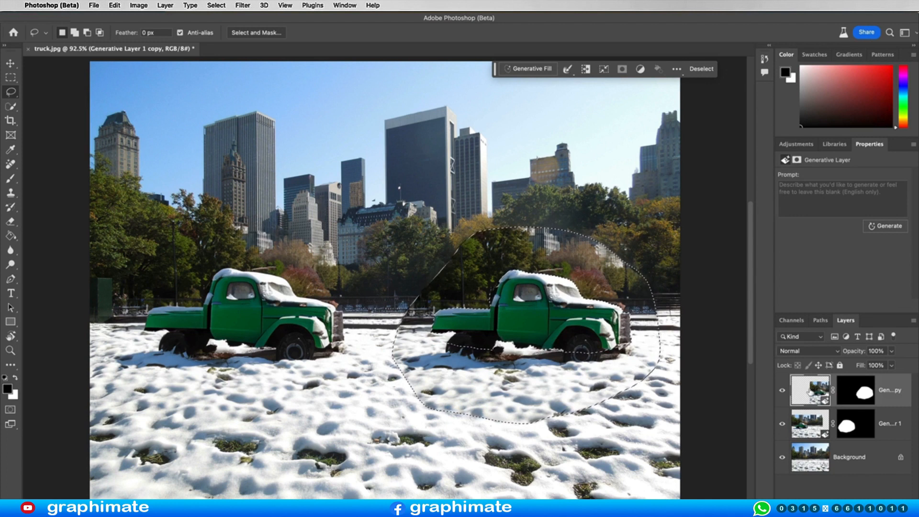
left_click(516, 71)
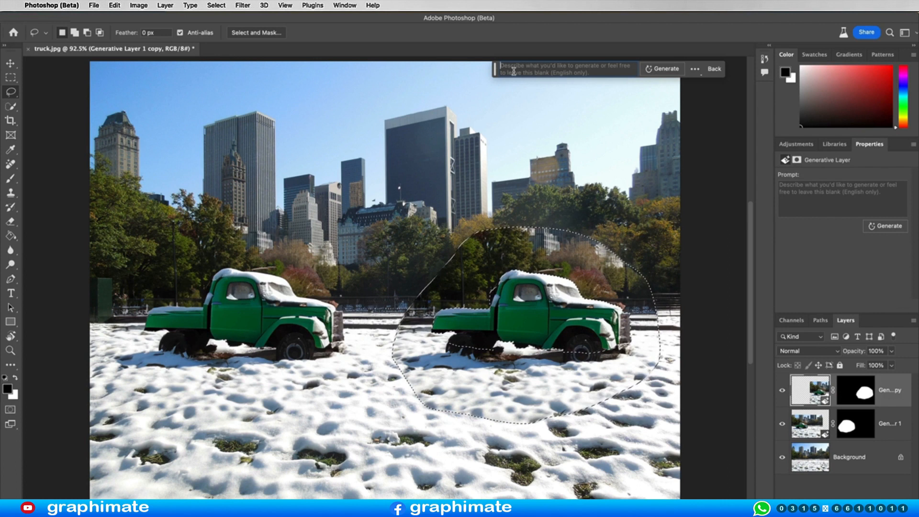
left_click(663, 70)
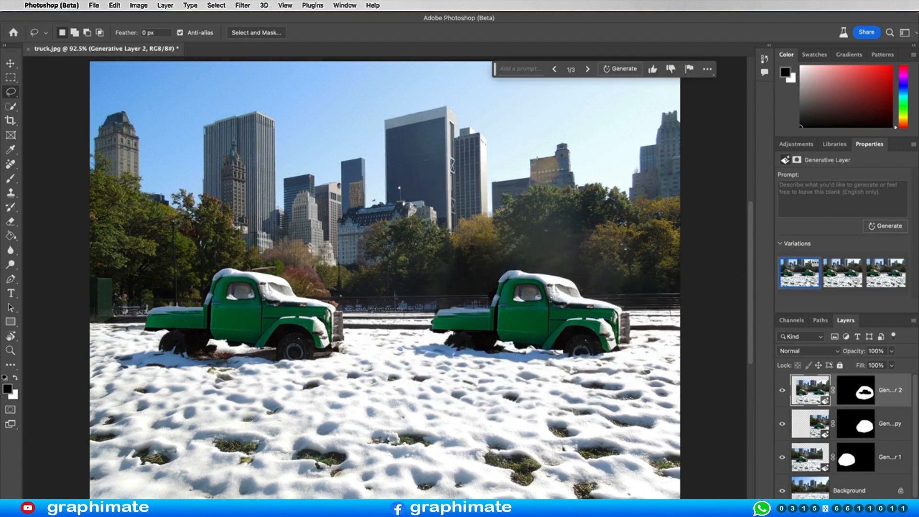
left_click(843, 273)
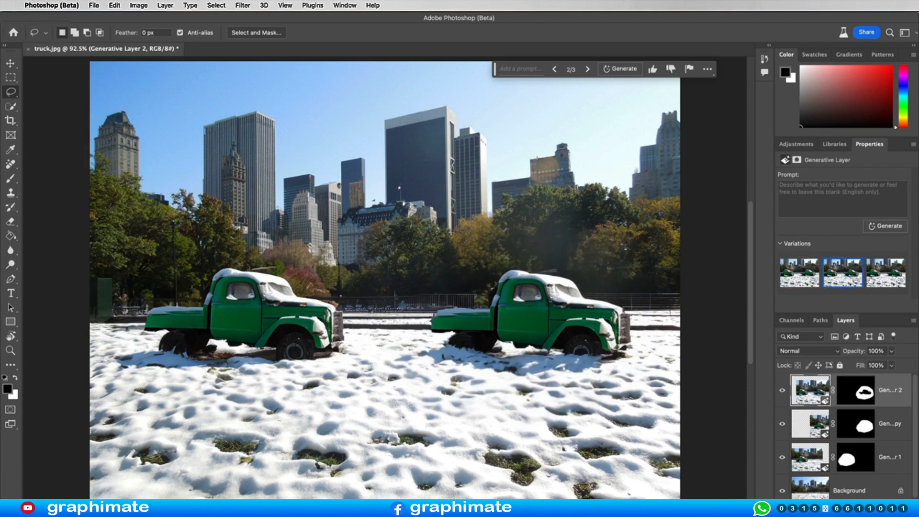
- Compare the composite by hiding and showing each of the three generative layers
scroll(809, 446, "down", 1)
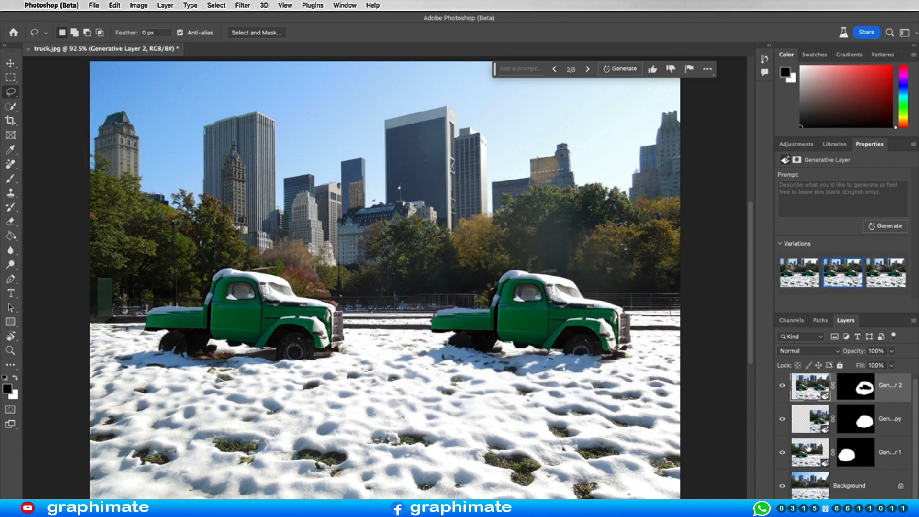
left_click(783, 453)
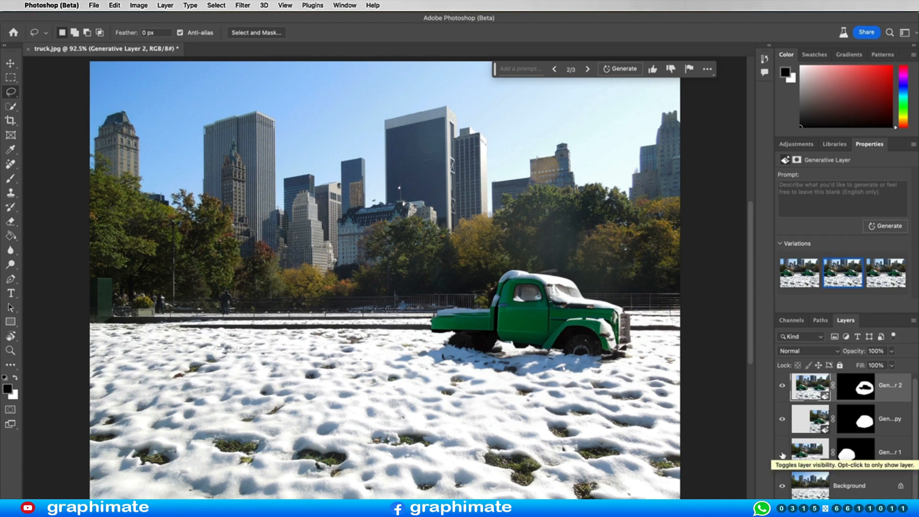
left_click(783, 419)
left_click(783, 420)
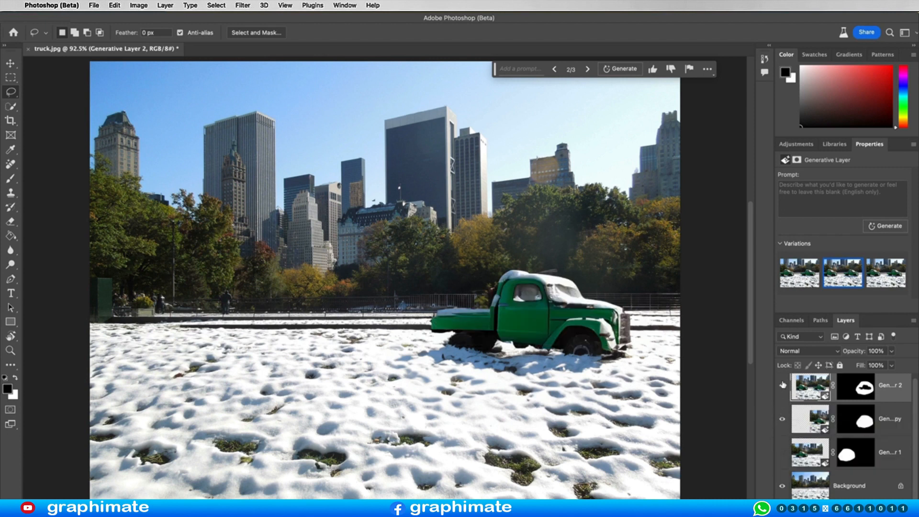
left_click(783, 385)
left_click(783, 385)
left_click(783, 454)
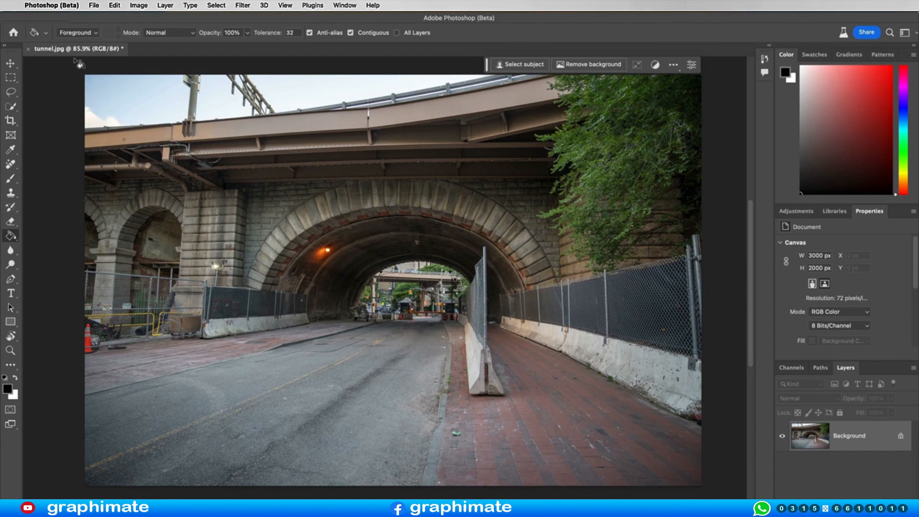
- Lasso both side fences and the concrete barrier in the middle, and remove them using Generative Fill with an empty prompt
left_click_drag(11, 92, 48, 90)
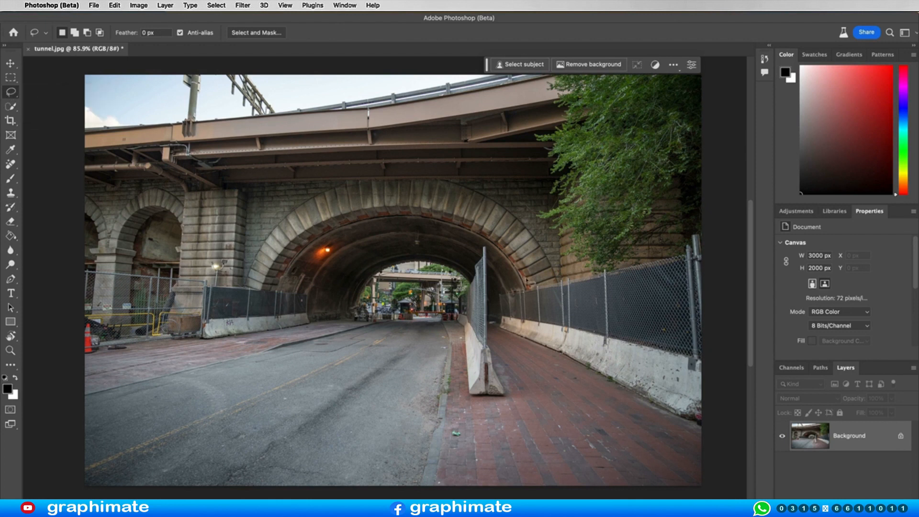
mouse_move(90, 270)
left_mouse_down()
mouse_move(204, 277)
mouse_move(219, 255)
mouse_move(234, 272)
mouse_move(317, 296)
mouse_move(317, 314)
mouse_move(309, 325)
mouse_move(252, 339)
mouse_move(81, 360)
mouse_move(89, 270)
left_mouse_up()
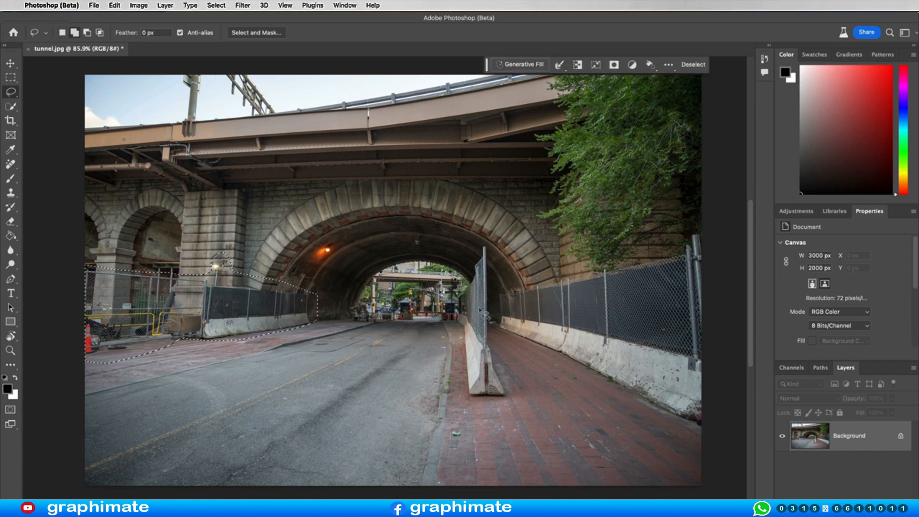
mouse_move(456, 306)
left_mouse_down()
mouse_move(472, 401)
mouse_move(503, 402)
mouse_move(511, 383)
mouse_move(500, 348)
mouse_move(498, 262)
mouse_move(484, 244)
mouse_move(457, 308)
mouse_move(501, 309)
mouse_move(502, 344)
mouse_move(665, 413)
mouse_move(714, 415)
mouse_move(701, 230)
mouse_move(501, 298)
left_mouse_up()
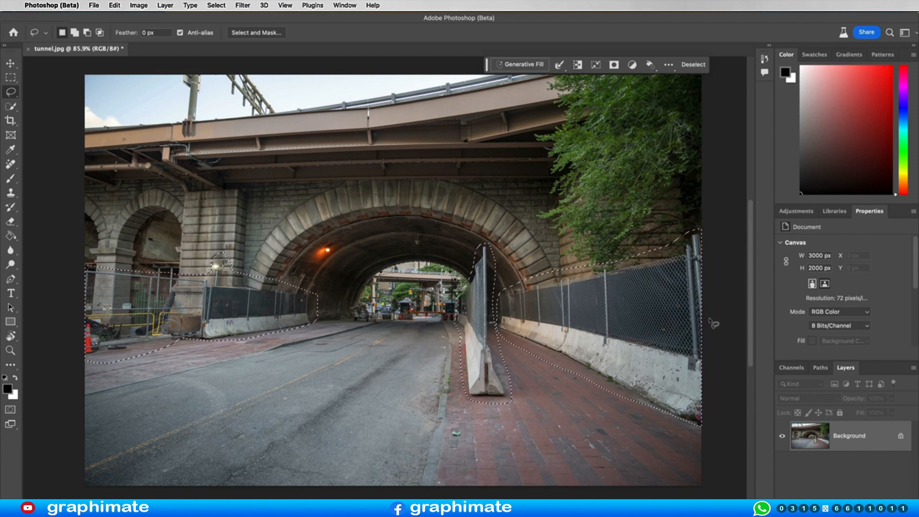
left_click(524, 66)
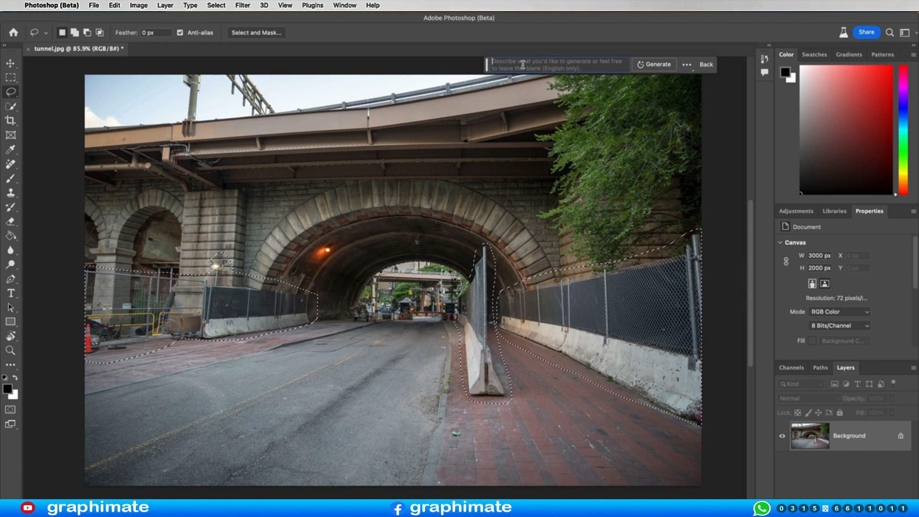
left_click(659, 65)
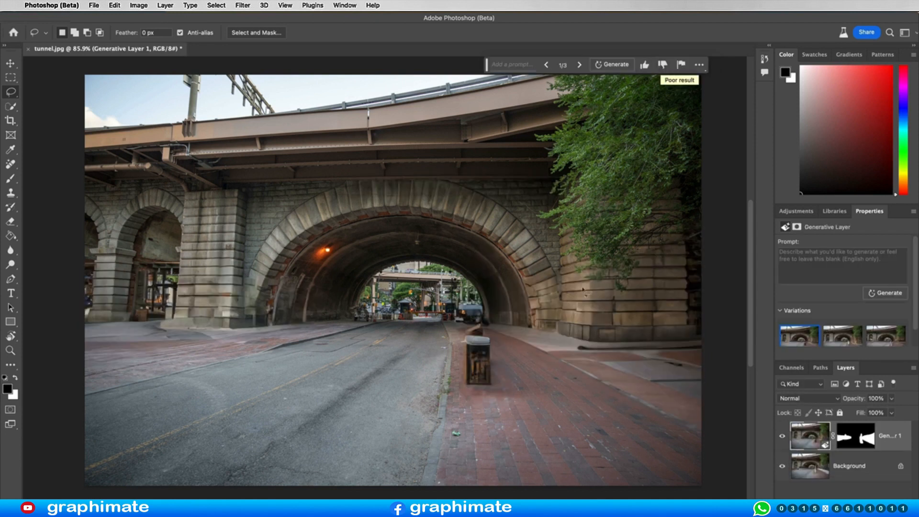
- Compare the three generated variations of the tunnel scene without fences and barrier
mouse_move(789, 343)
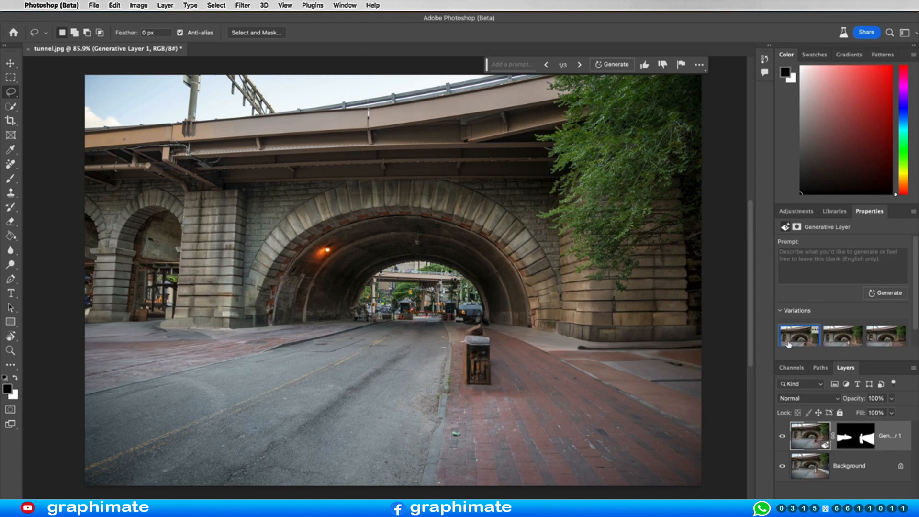
left_click(843, 340)
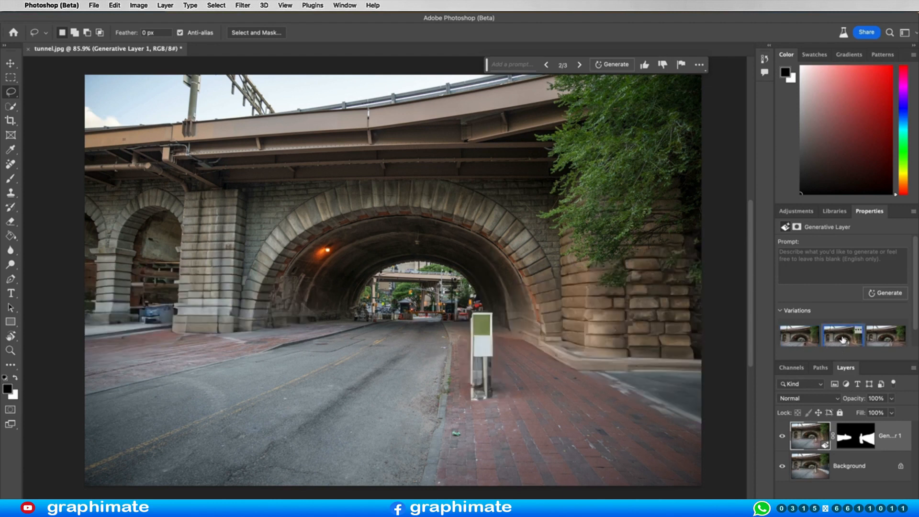
left_click(889, 341)
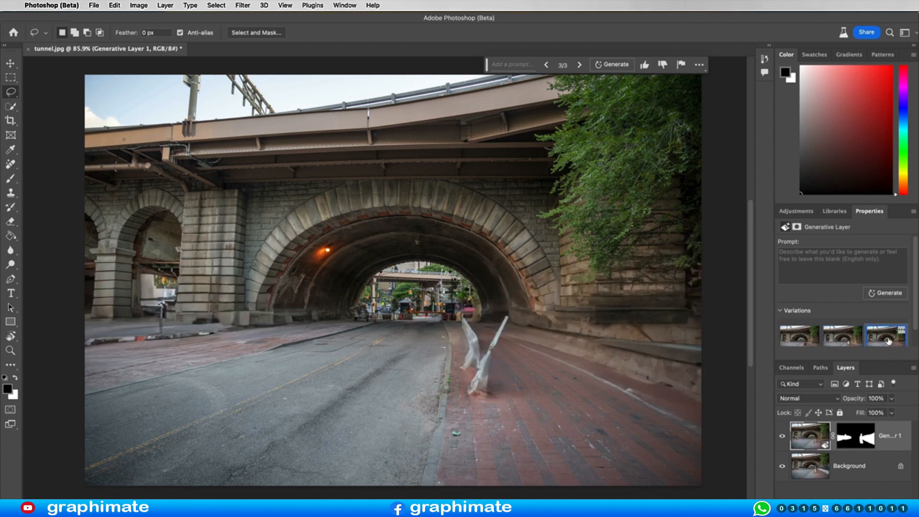
left_click(805, 345)
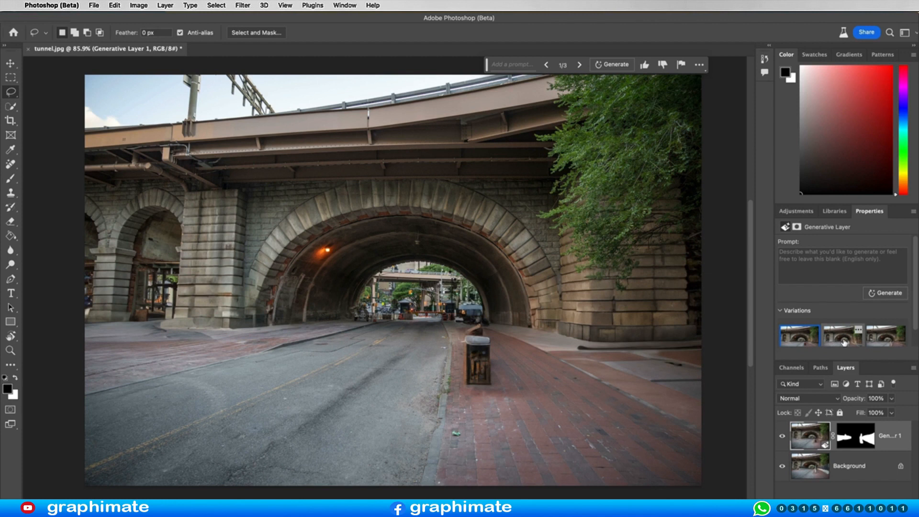
left_click(845, 342)
left_click(883, 339)
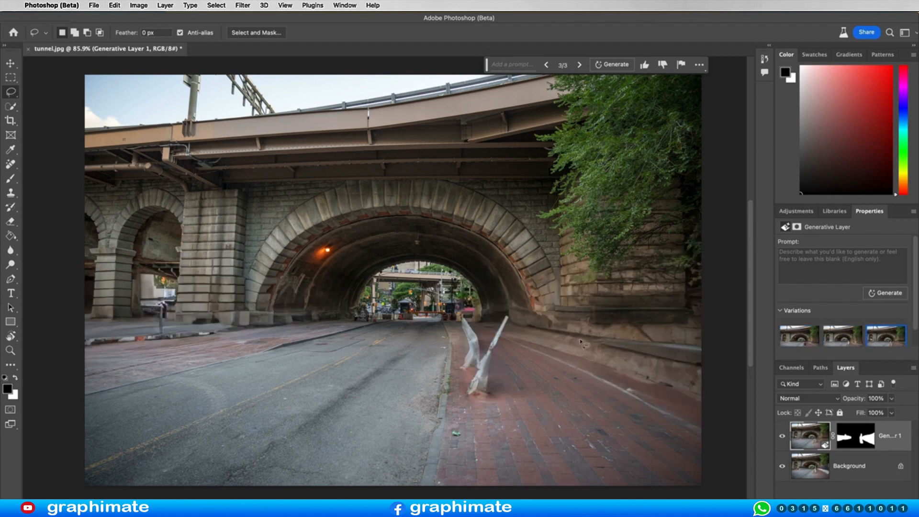
left_click(842, 341)
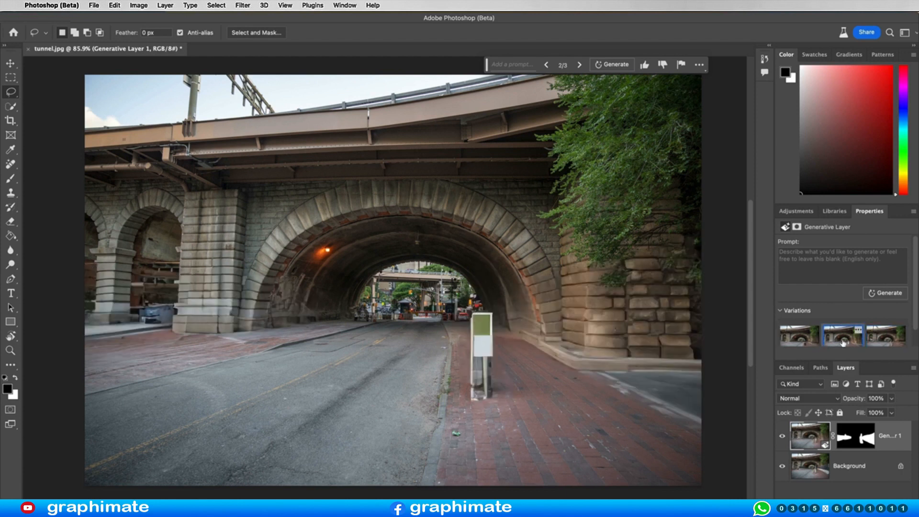
left_click(802, 341)
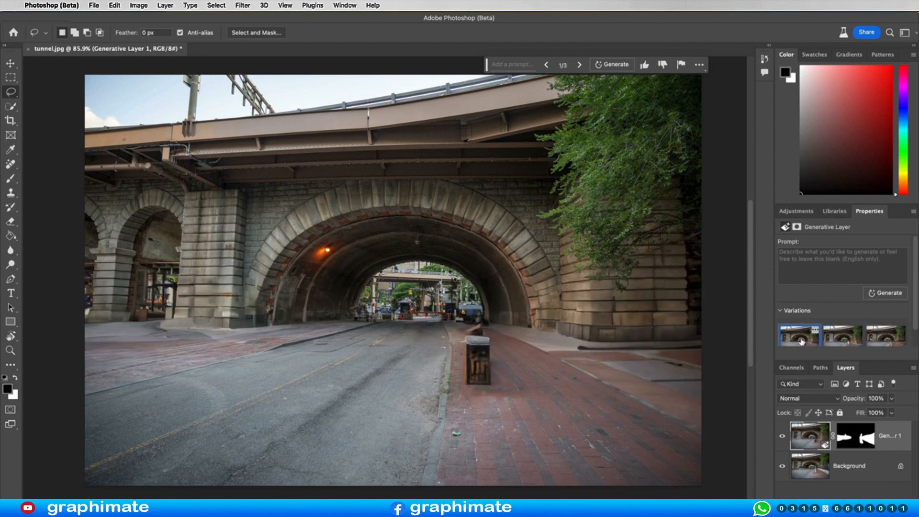
left_click(838, 340)
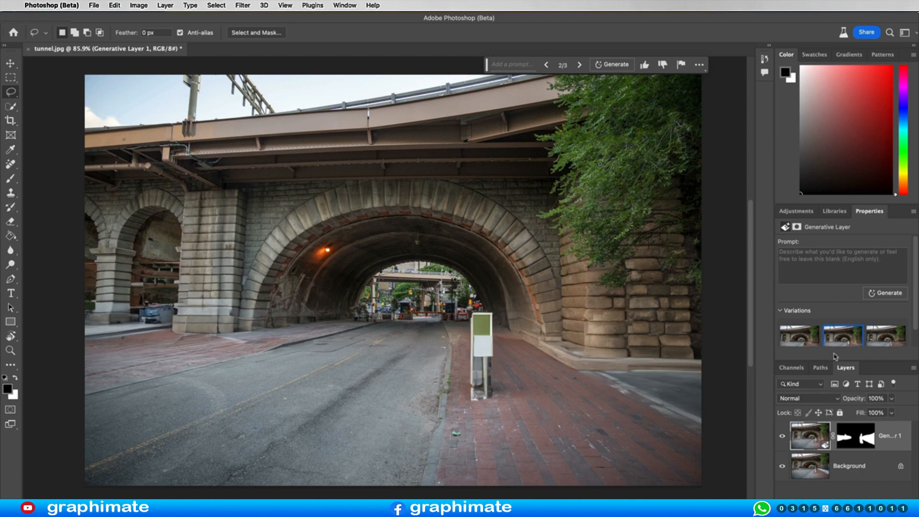
- Resize the stacked panels so the variation thumbnails show in full and the Layers panel gains room
left_click_drag(836, 360, 837, 372)
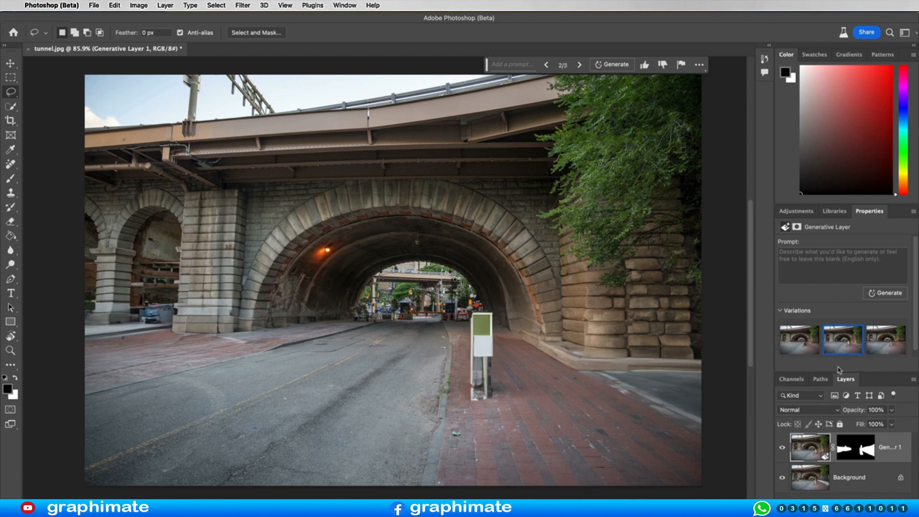
left_click_drag(856, 203, 852, 174)
left_click_drag(853, 371, 854, 348)
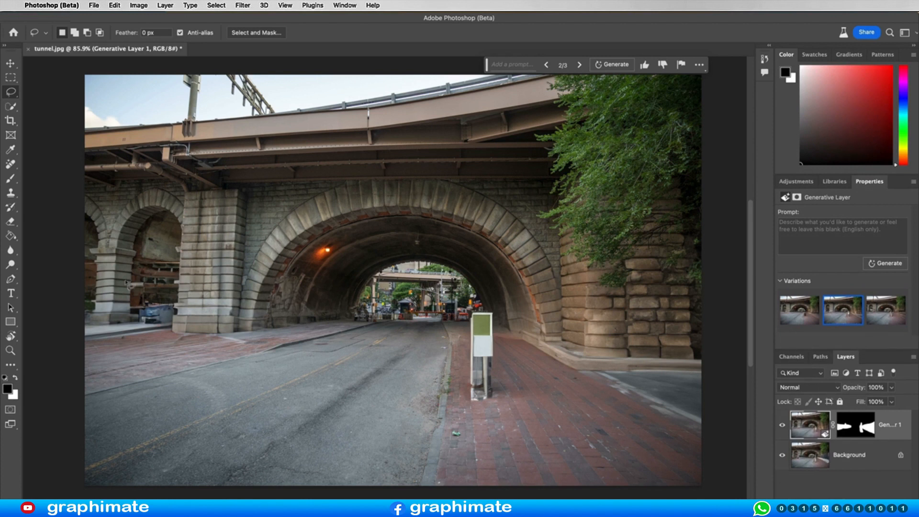
- Switch between the enlarged variation previews of the tunnel fill and settle on the second variation
left_click(802, 315)
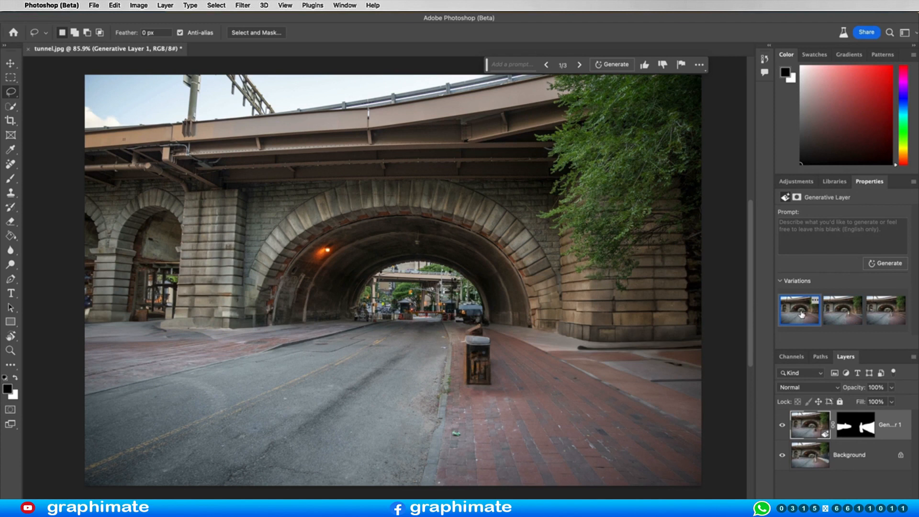
left_click(844, 315)
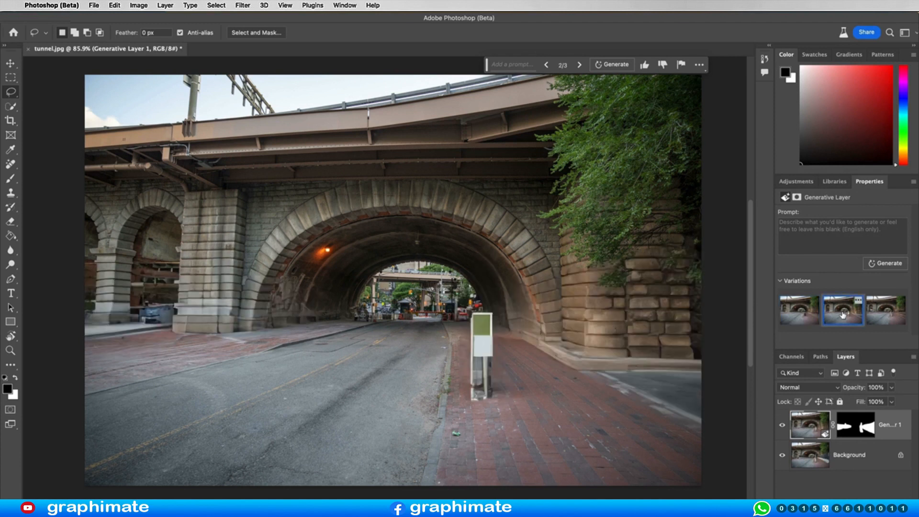
left_click(885, 317)
left_click(806, 318)
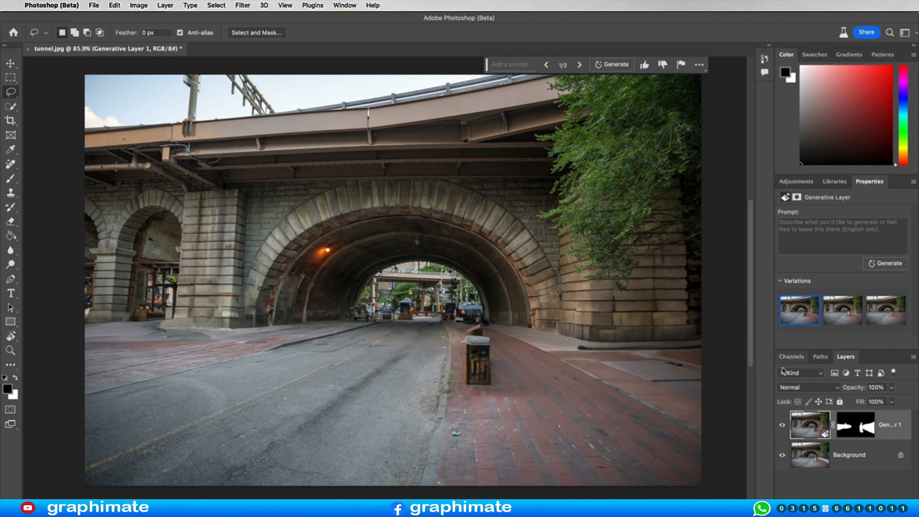
left_click(844, 318)
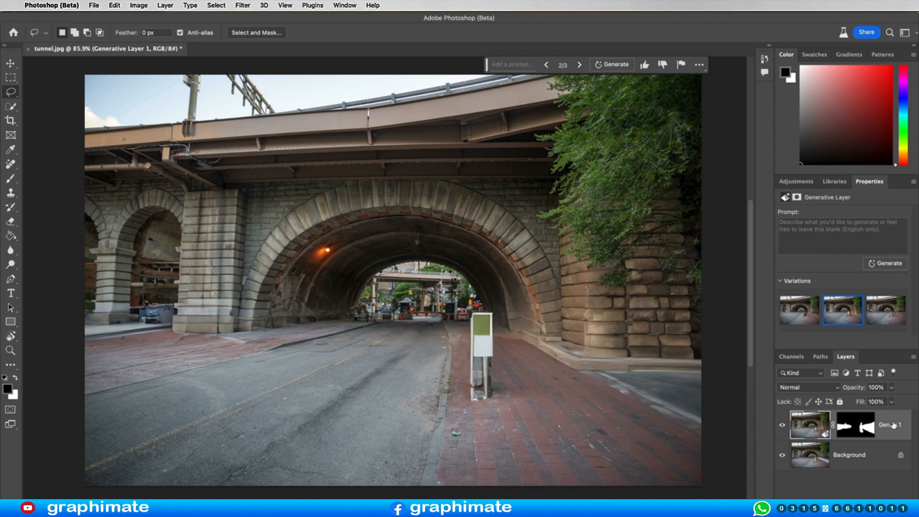
- Duplicate the generative layer, with the copy on the first variation and the original on the second, and toggle the copy's visibility to compare
left_click_drag(894, 426, 869, 505)
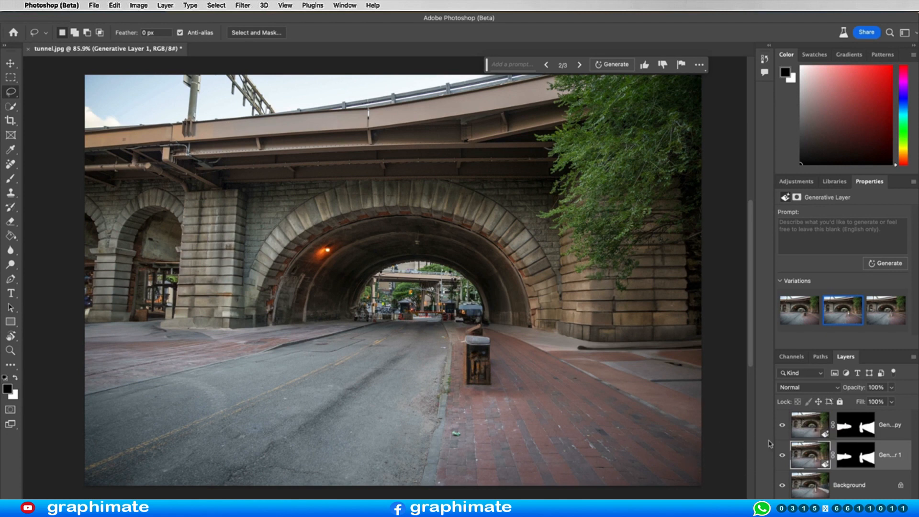
left_click(855, 424)
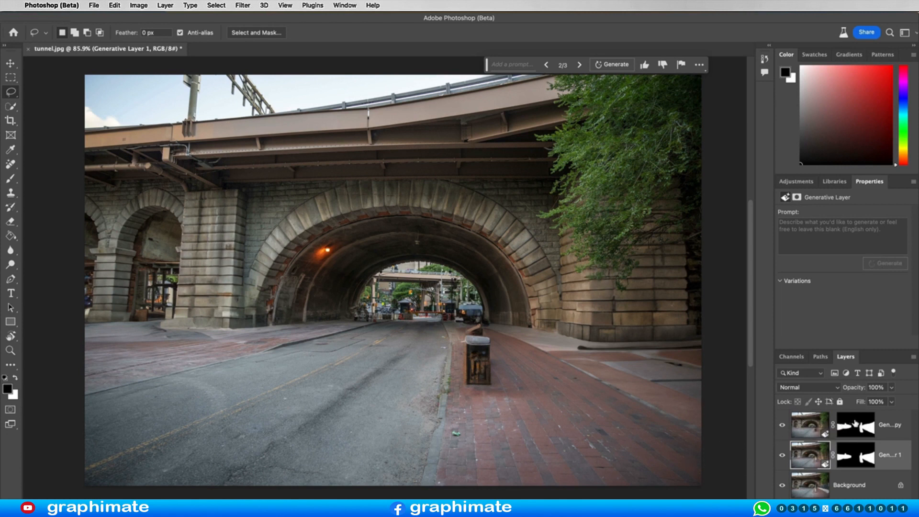
left_click(782, 424)
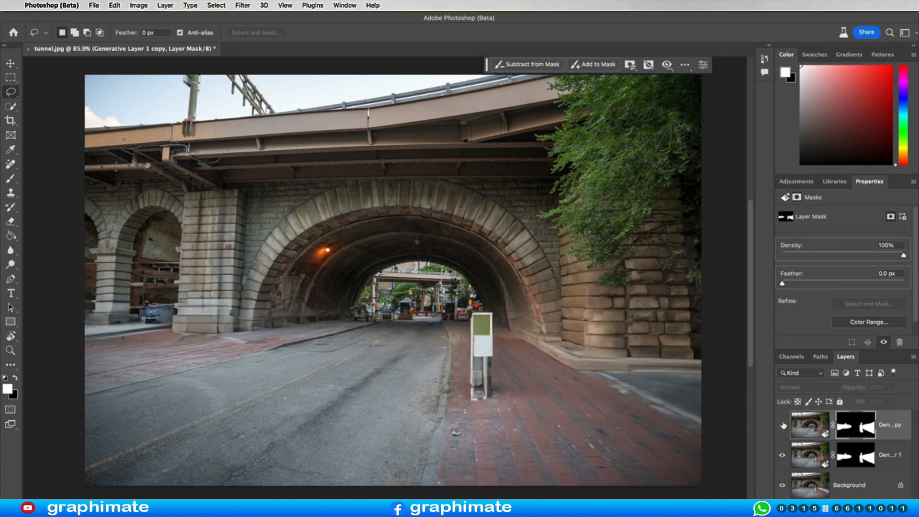
left_click(783, 425)
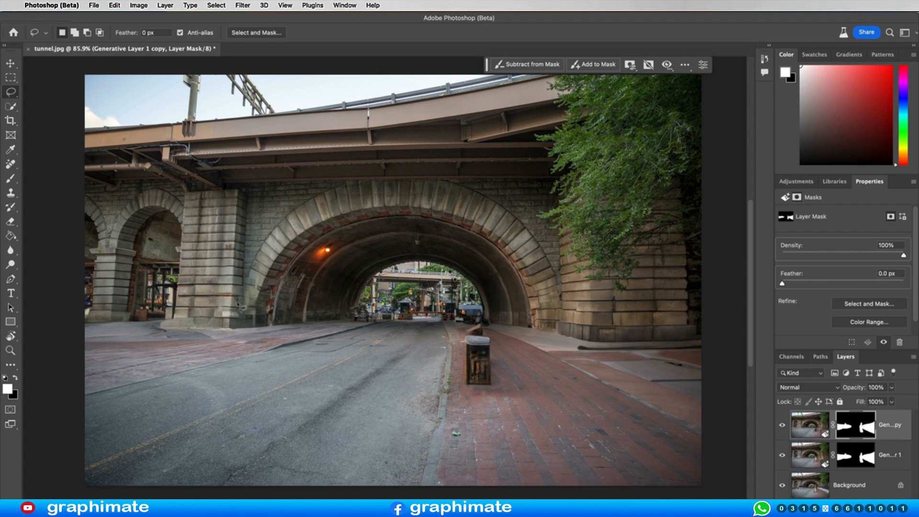
- Paint black with an enlarged Brush on the copied layer's mask over the trash bin on the brick sidewalk
left_click(10, 179)
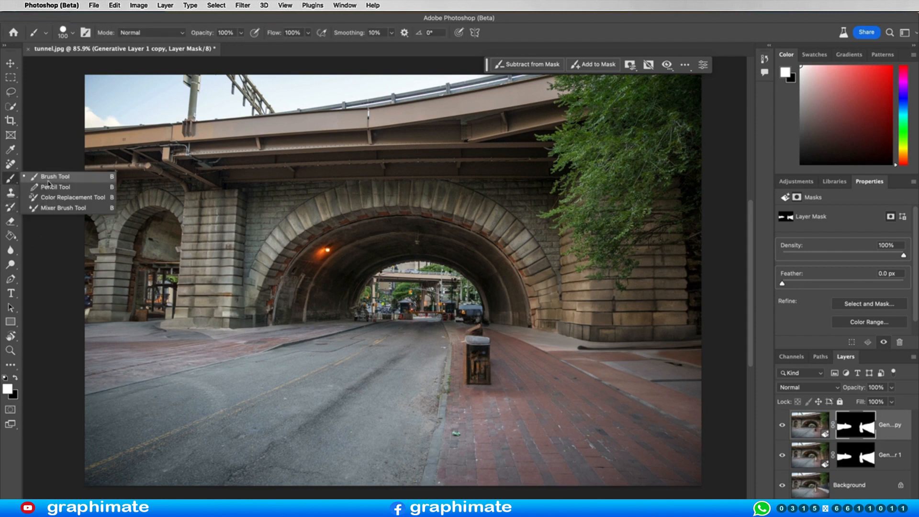
left_click(48, 184)
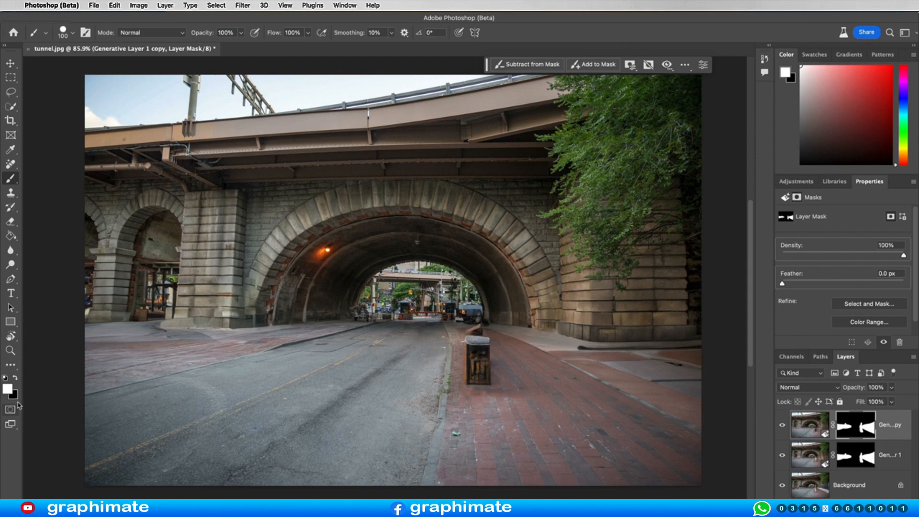
left_click(17, 379)
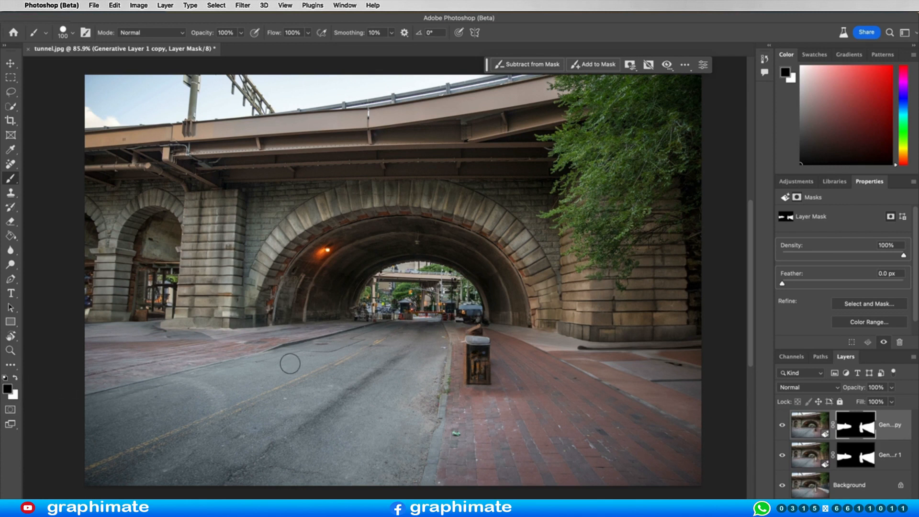
key("bracketright")
key("bracketright")
key("bracketright")
key("bracketright")
key("bracketright")
left_click(477, 349)
mouse_move(477, 349)
left_mouse_down()
mouse_move(464, 363)
mouse_move(484, 393)
left_mouse_up()
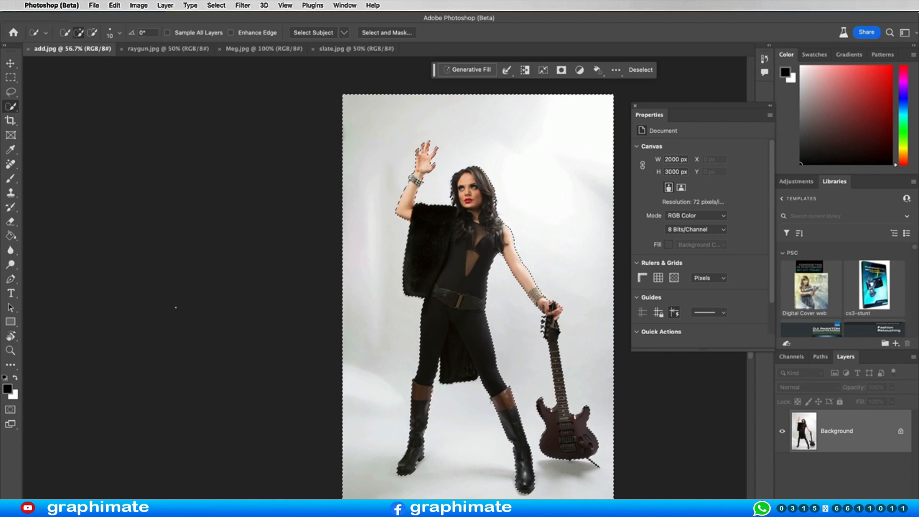
- Replace the selected studio background around the woman with the guitar using Generative Fill and the prompt "Japanese City"
left_click(485, 69)
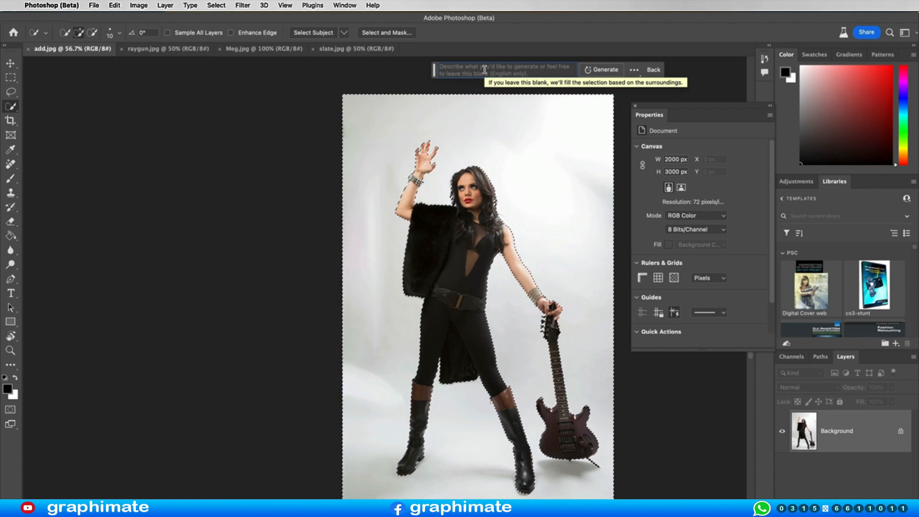
type("Japan")
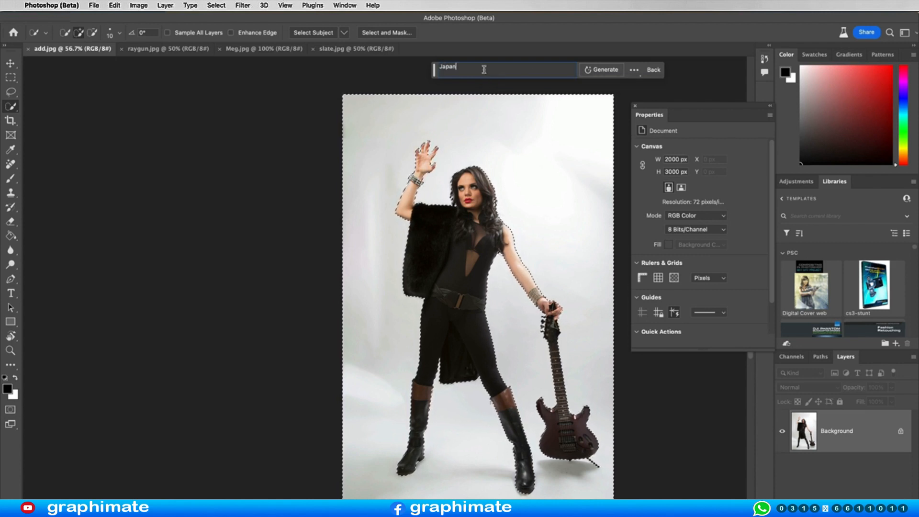
type("ese City")
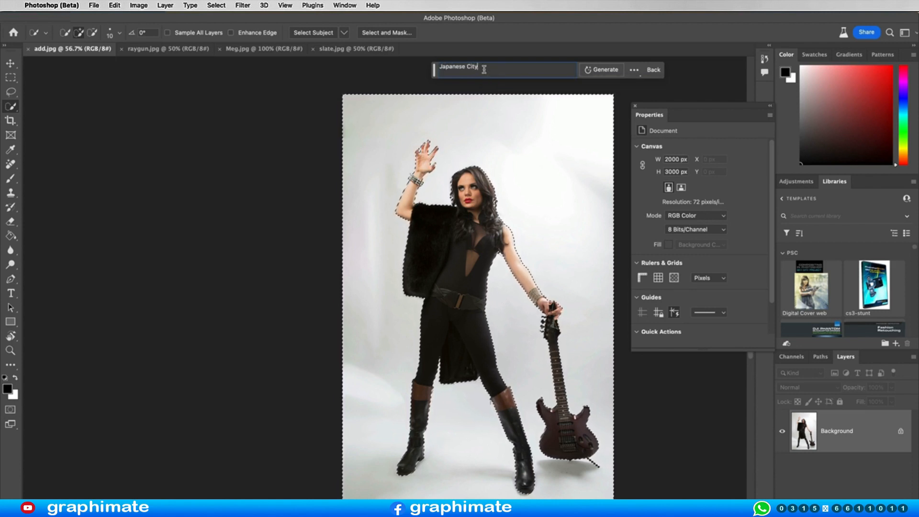
left_click(603, 71)
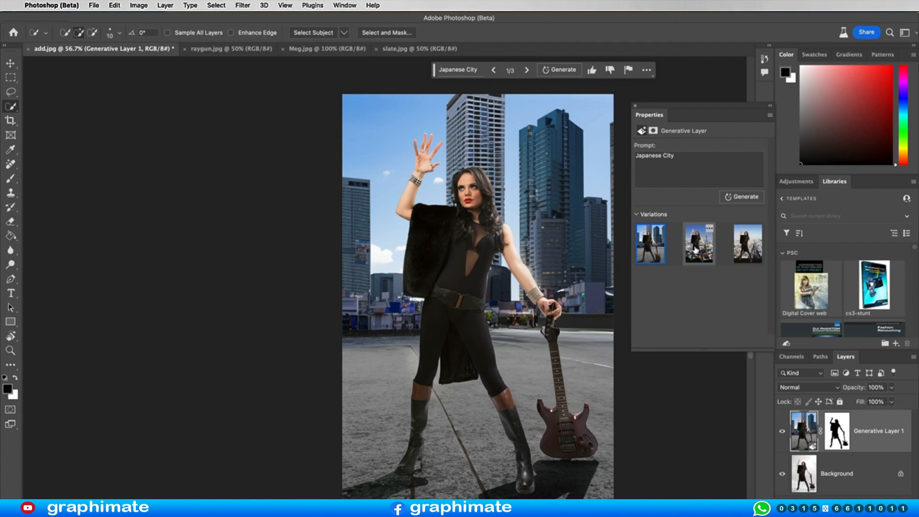
- Compare the three Japanese City backgrounds and choose the first variation with the skyscrapers
left_click(694, 252)
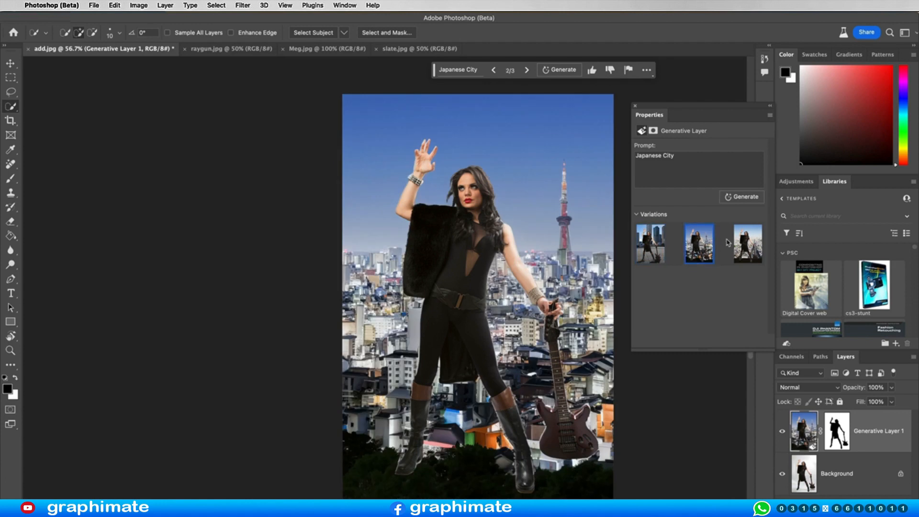
left_click(748, 243)
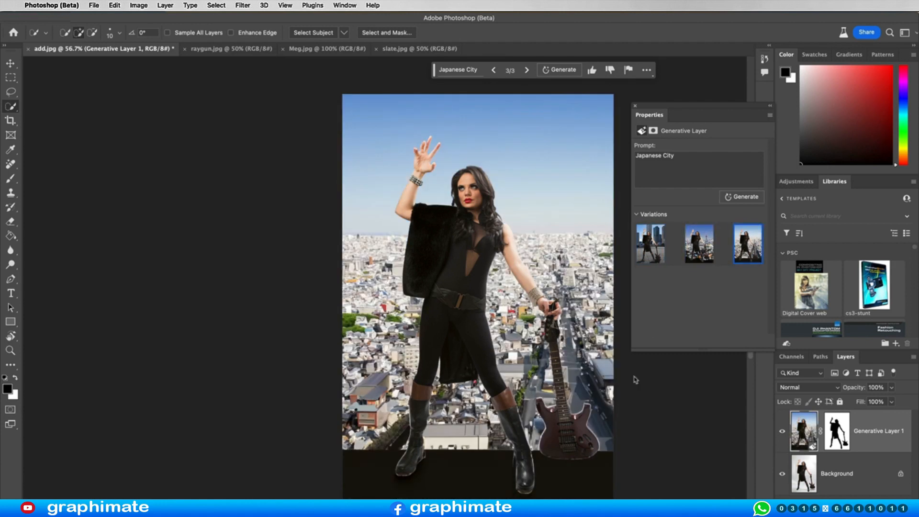
left_click(651, 245)
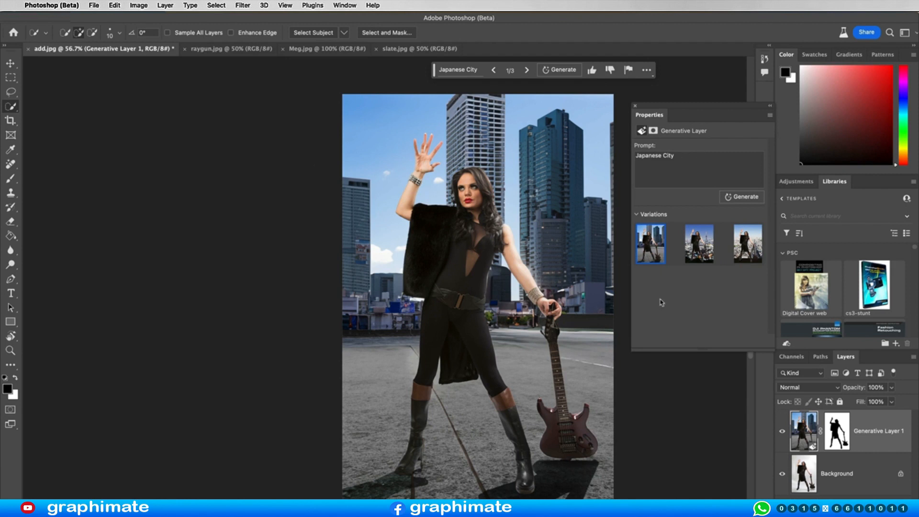
left_click(702, 242)
left_click(650, 246)
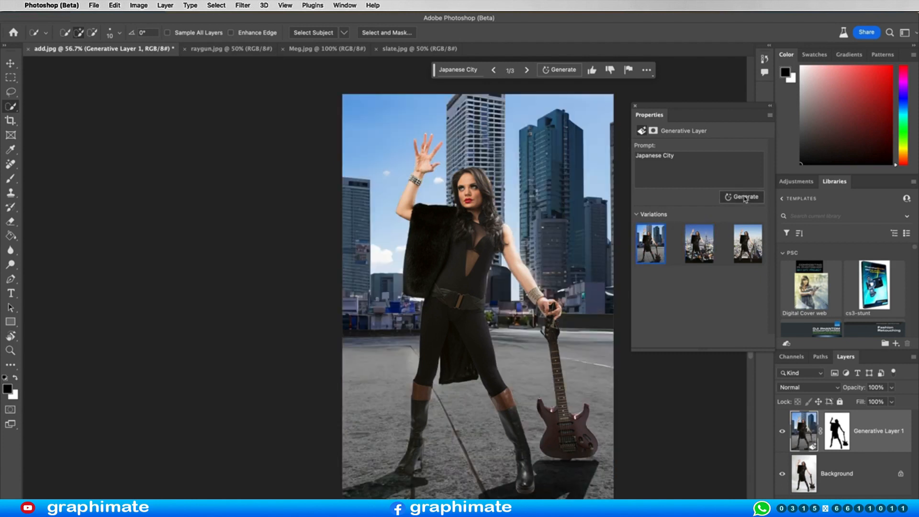
- Generate three more Japanese City variations, compare the street scenes, and choose the fourth variation with the skyscrapers
left_click(743, 197)
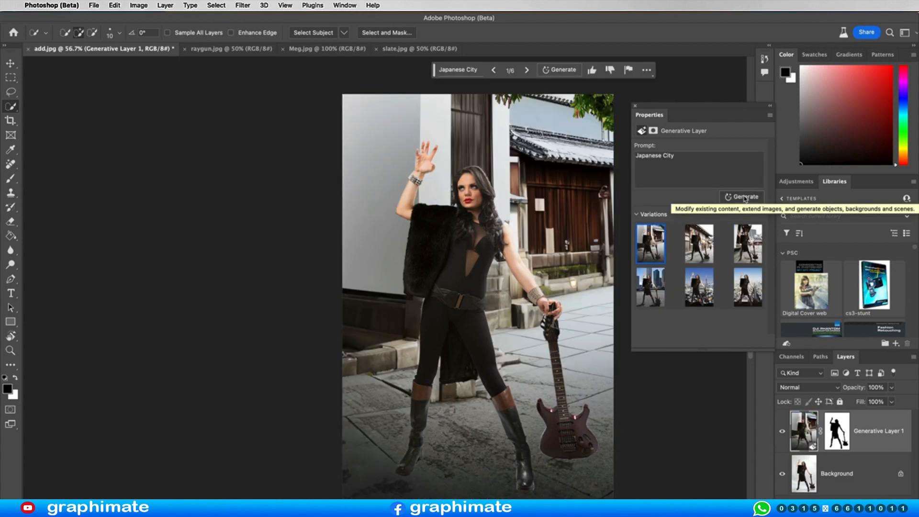
left_click(692, 240)
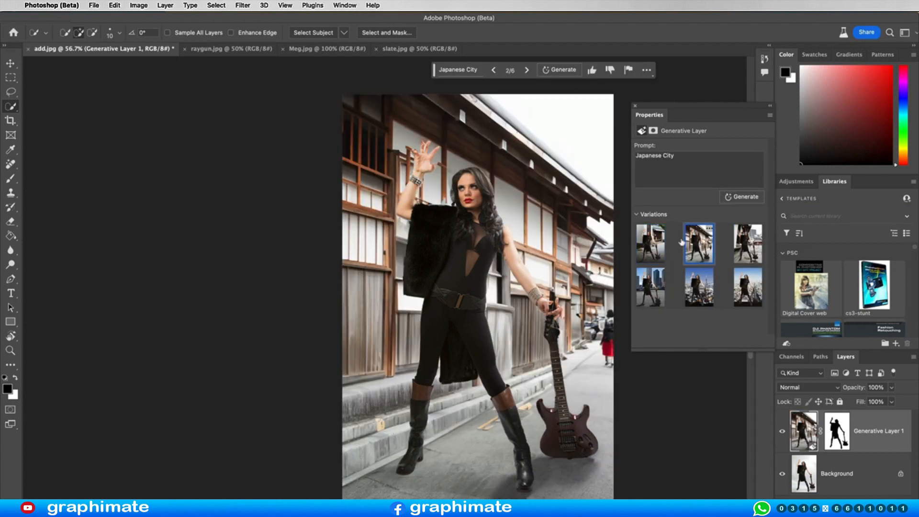
left_click(642, 237)
left_click(751, 242)
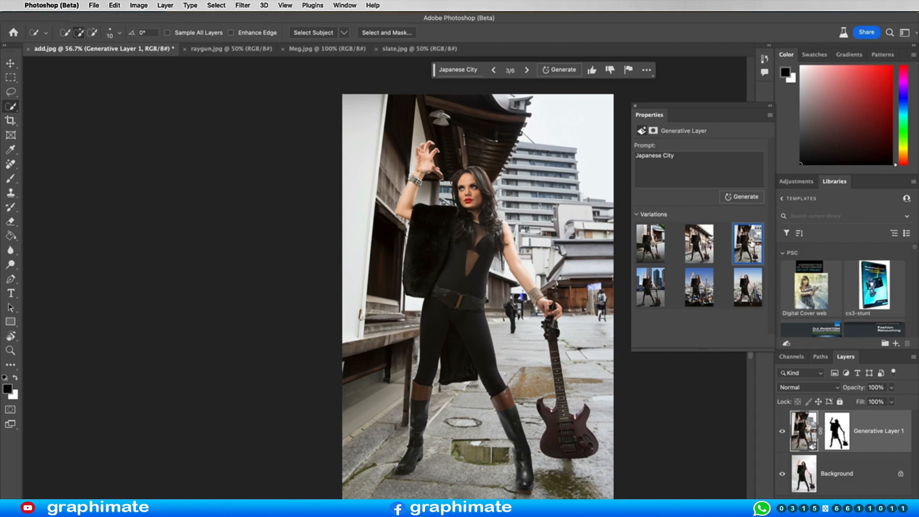
left_click(657, 245)
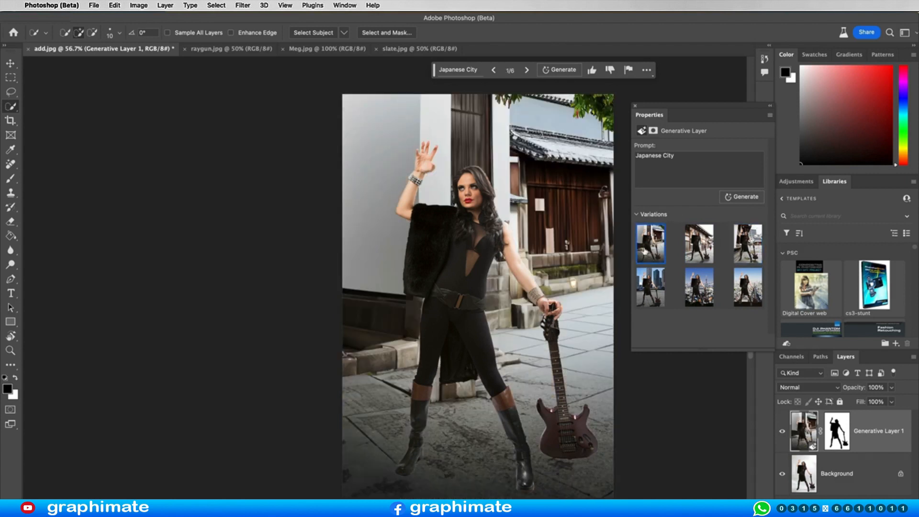
left_click(656, 288)
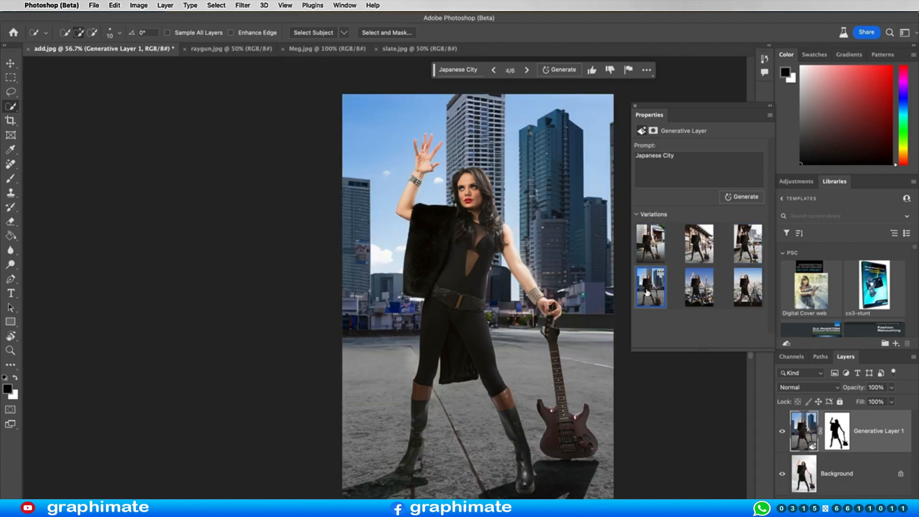
- Copy the woman's raised hand from the Background onto a new layer above the generative layer, then hide that copy
key("s")
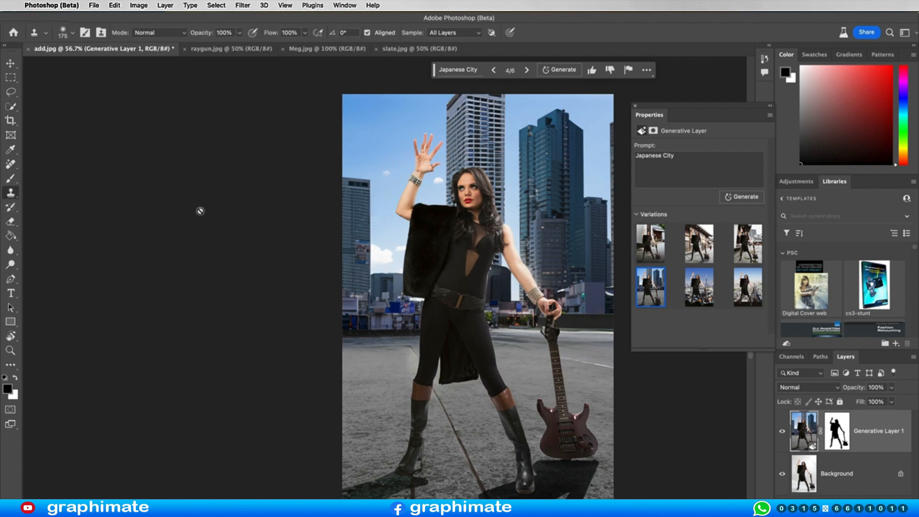
left_click(783, 431)
left_click(804, 472)
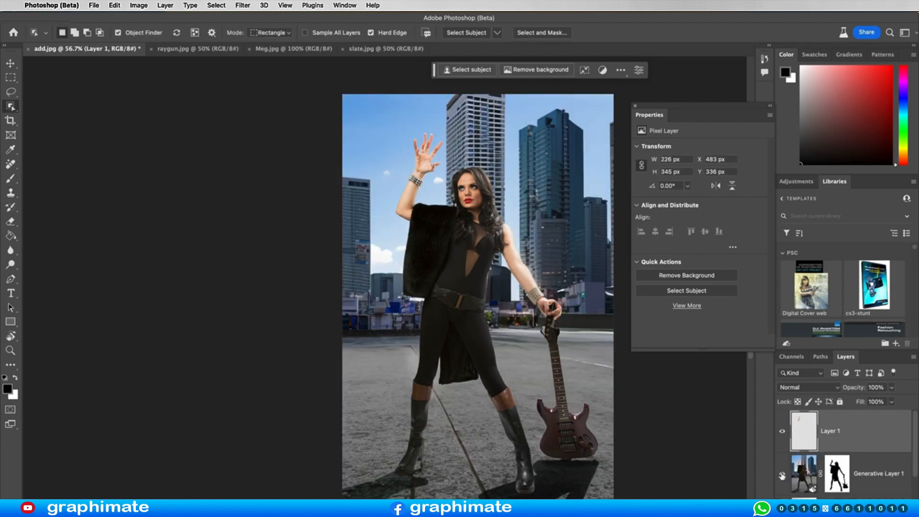
left_click(782, 475)
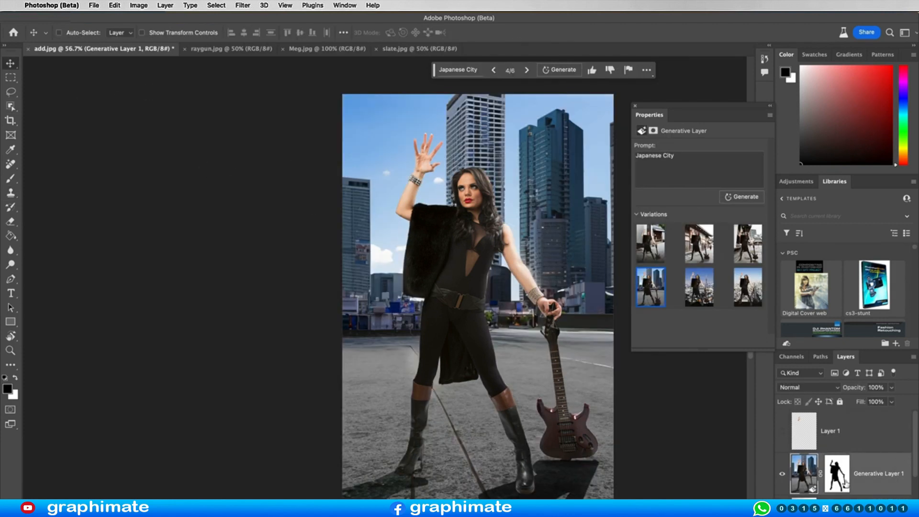
- Add an empty layer above the generative layer and clone nearby sky around the raised hand with the Clone Stamp, sampling all layers
left_click(880, 509)
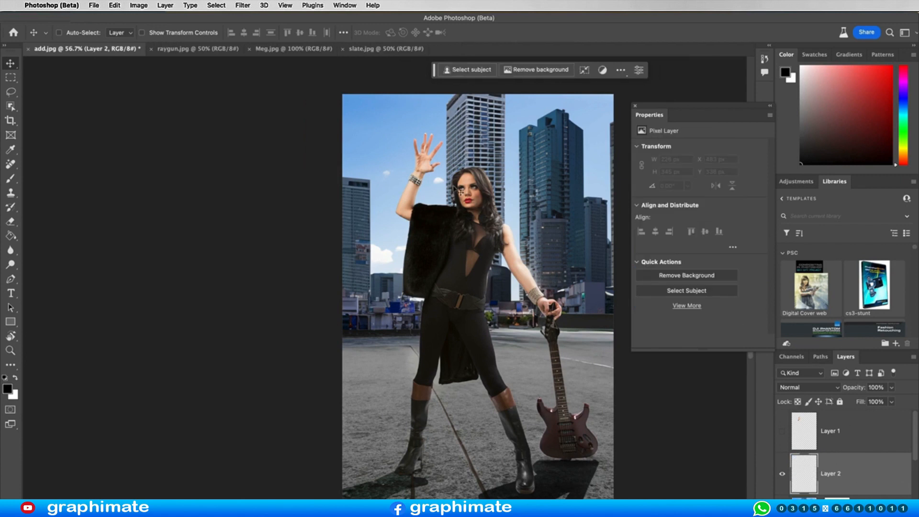
left_click(11, 192)
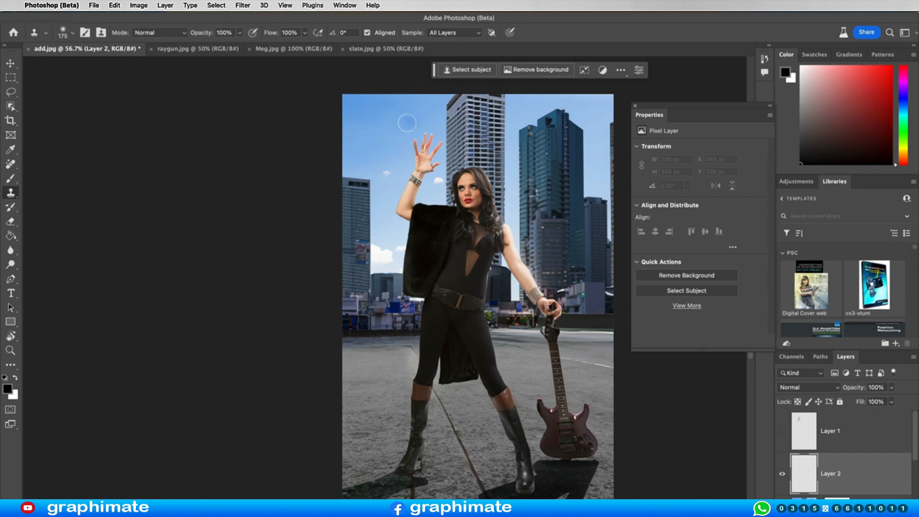
left_click(398, 158, "alt")
mouse_move(416, 157)
left_mouse_down()
mouse_move(424, 119)
mouse_move(431, 152)
mouse_move(435, 142)
left_mouse_up()
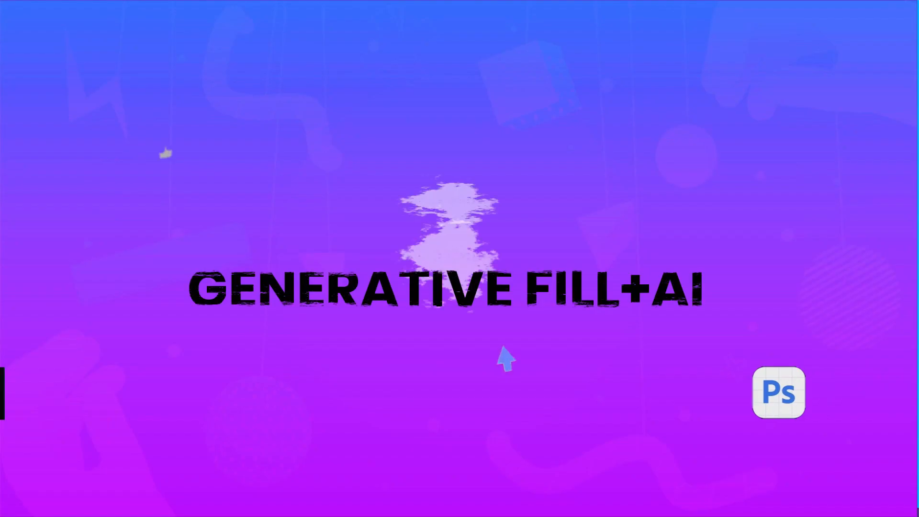